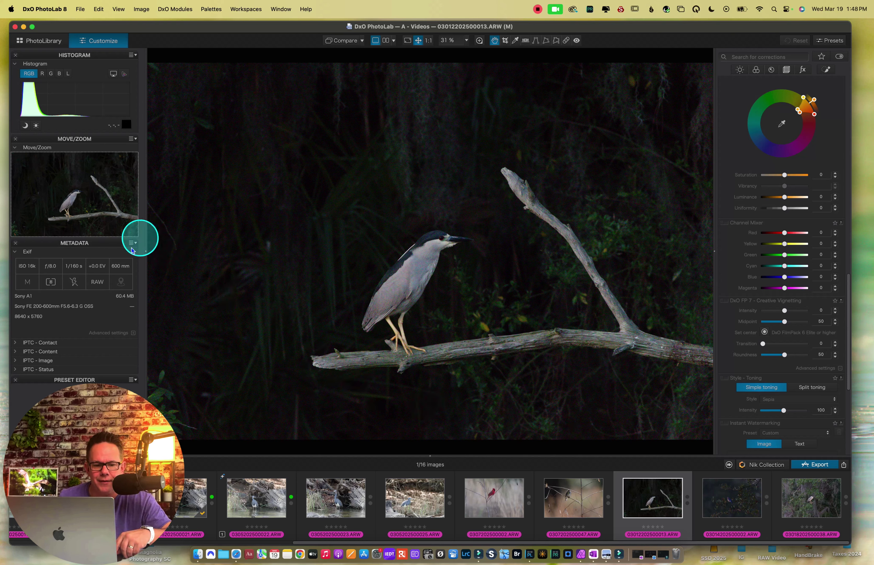
- Crop the heron photo with a 7x5 aspect ratio around the bird and branch, about 6526 x 4661 px
key(ctrl+alt+m)
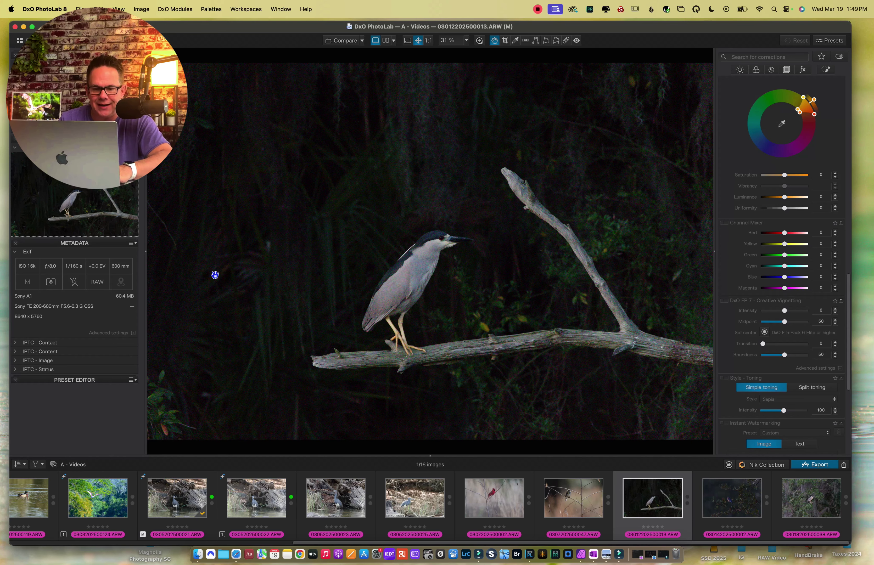
key(c)
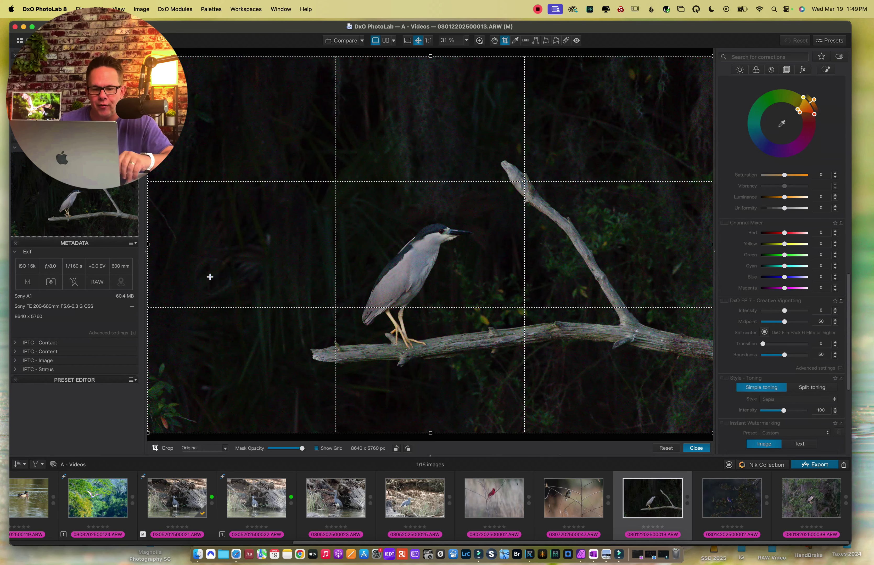
click(226, 450)
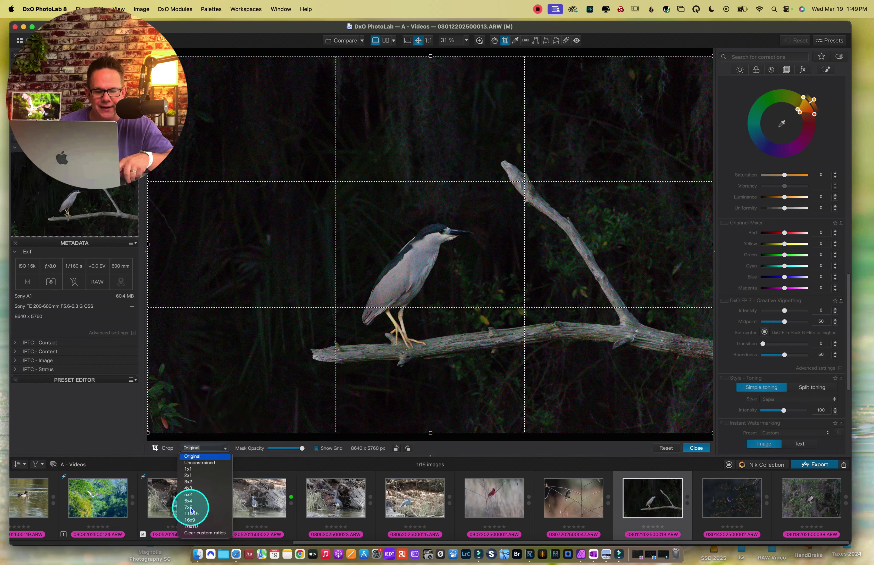
click(189, 507)
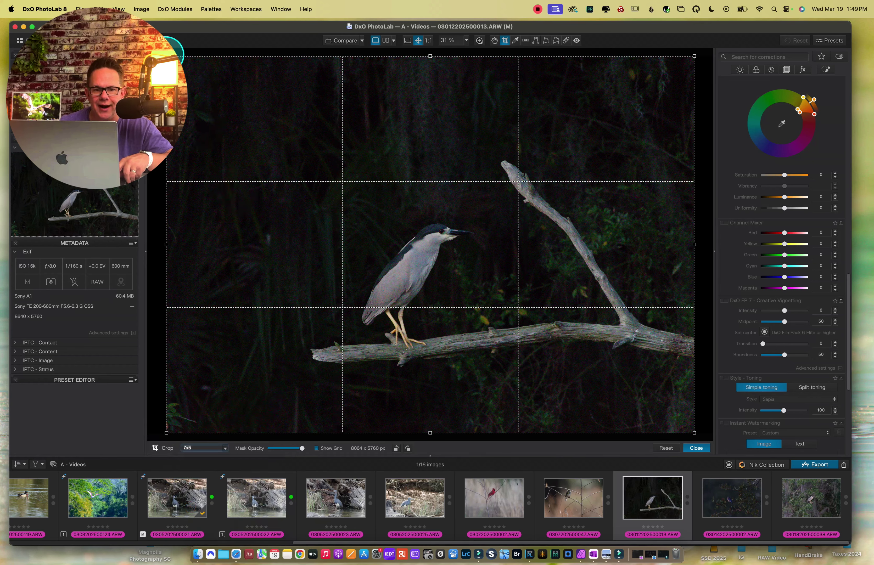
drag(166, 56, 266, 159)
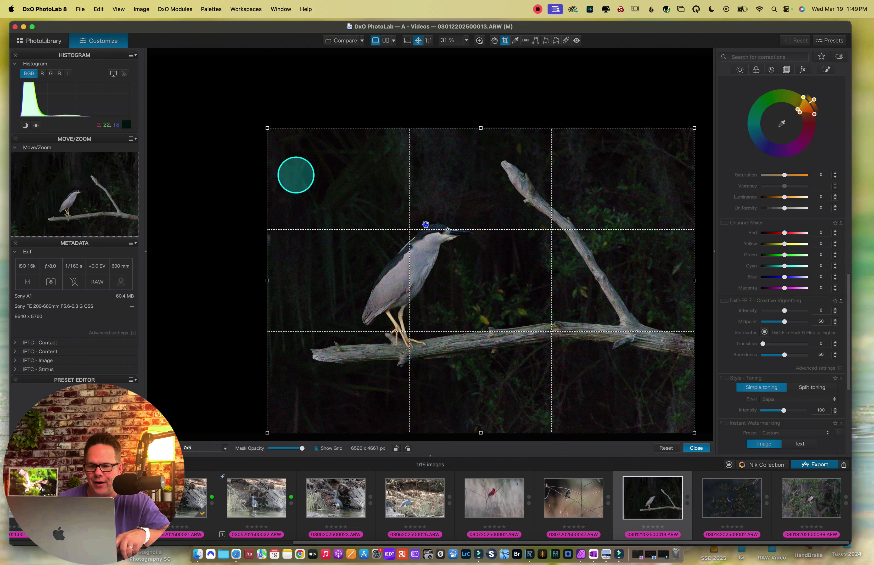
mouse_move(460, 256)
mouse_down()
mouse_move(438, 255)
mouse_move(458, 262)
mouse_up()
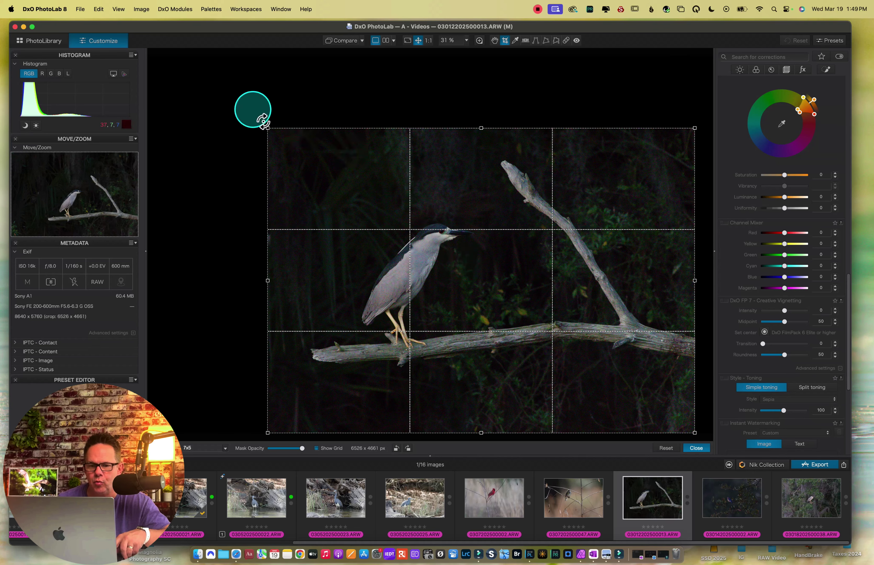
- Refine the crop frame around the heron to about 6810 x 4864 px and apply it
drag(267, 129, 254, 129)
drag(294, 154, 312, 175)
drag(485, 119, 483, 129)
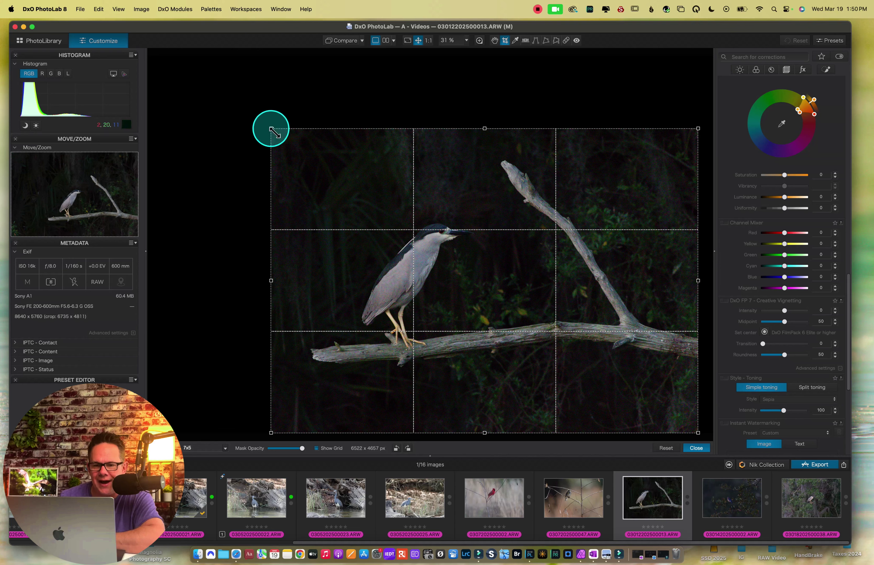
drag(271, 128, 252, 133)
drag(310, 199, 314, 194)
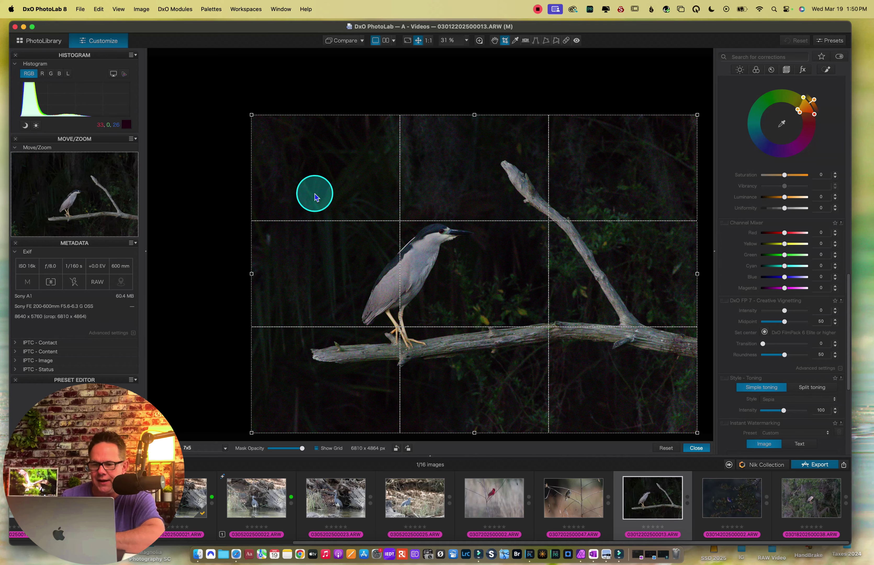
key(Return)
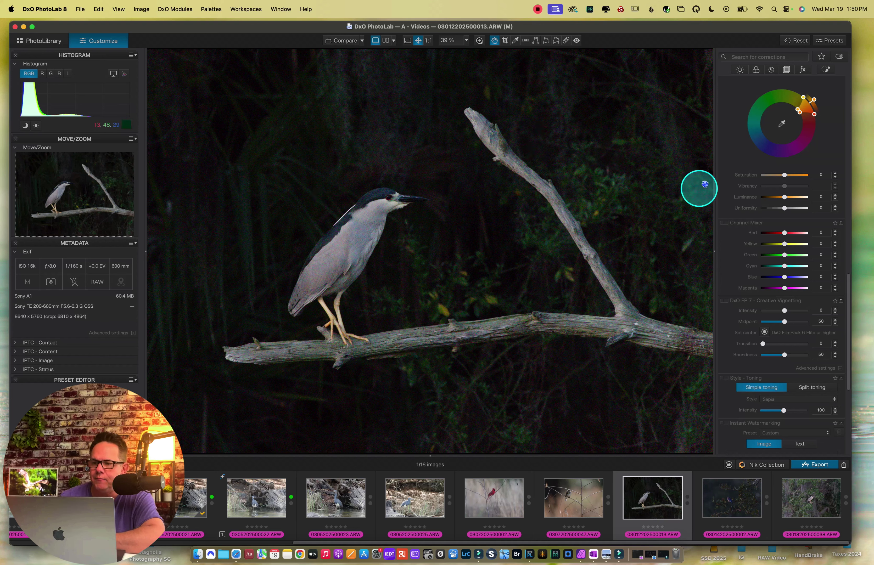
- Magnify the heron's head at 100% with the loupe and apply DeepPRIME XD/XD2s denoising
scroll(779, 185, up, 15)
scroll(779, 185, up, 5)
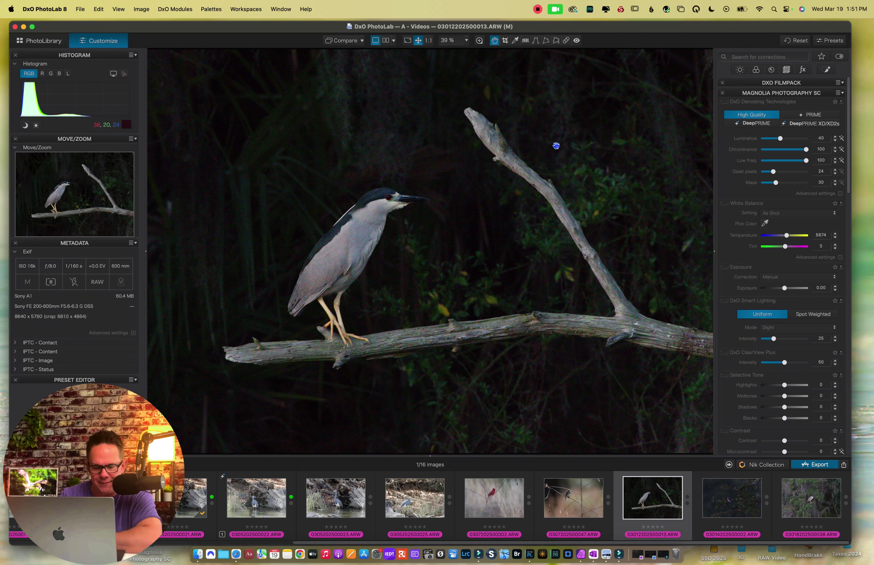
key(l)
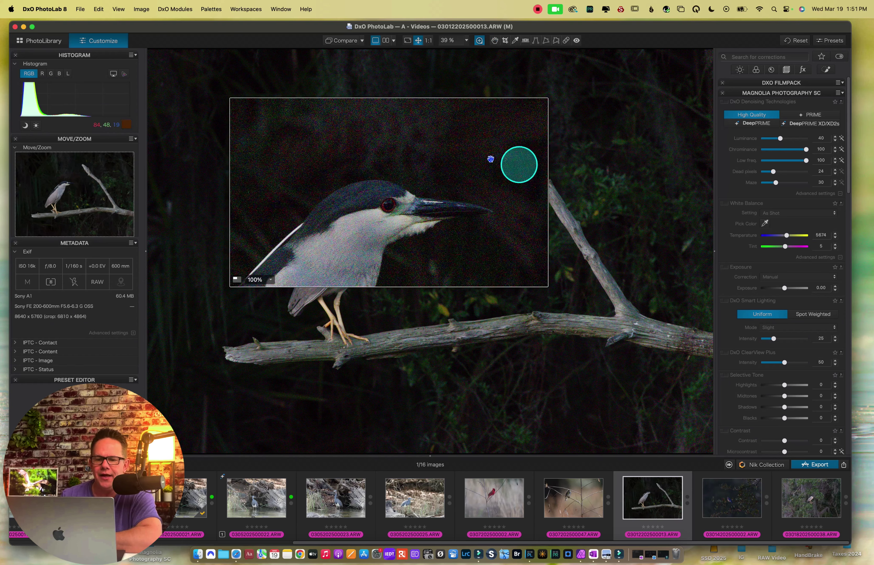
drag(463, 157, 463, 168)
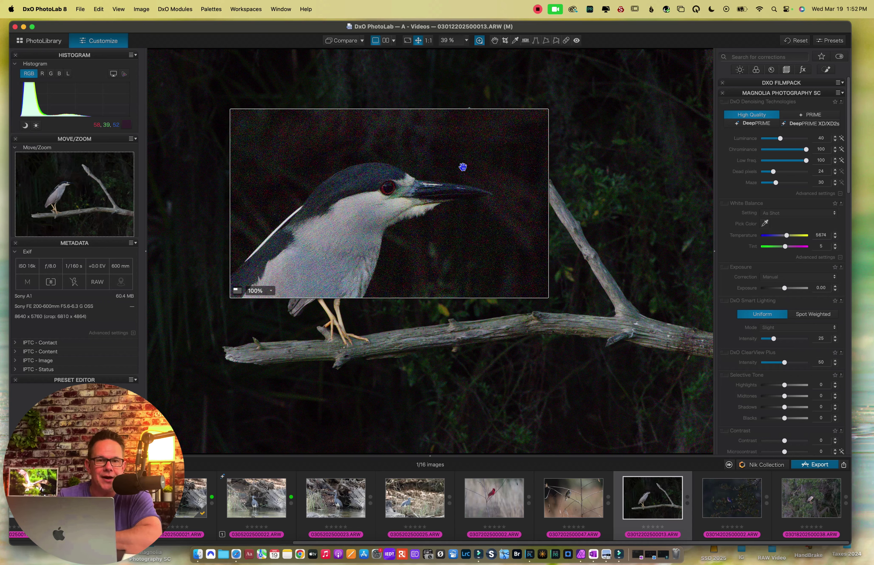
drag(463, 168, 434, 180)
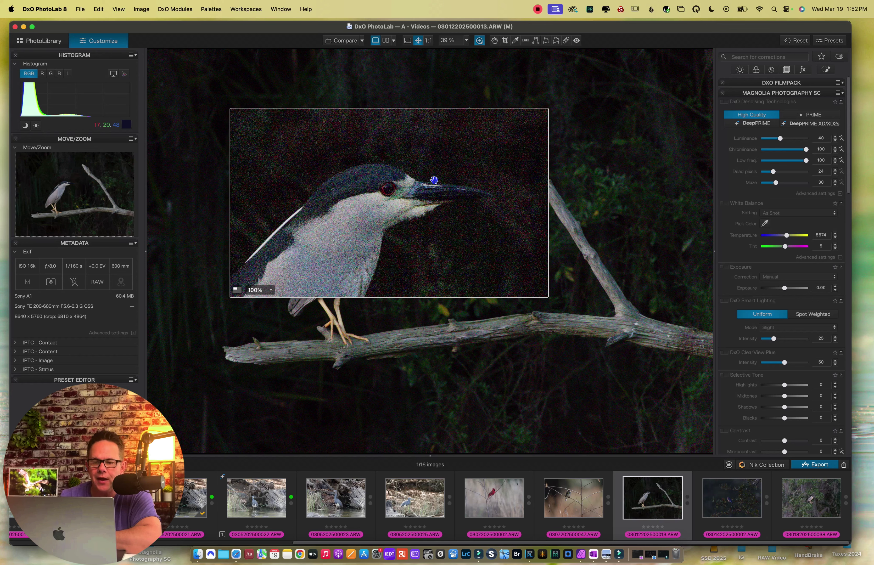
mouse_move(434, 180)
mouse_down()
mouse_move(423, 140)
mouse_move(398, 140)
mouse_move(384, 202)
mouse_move(396, 183)
mouse_up()
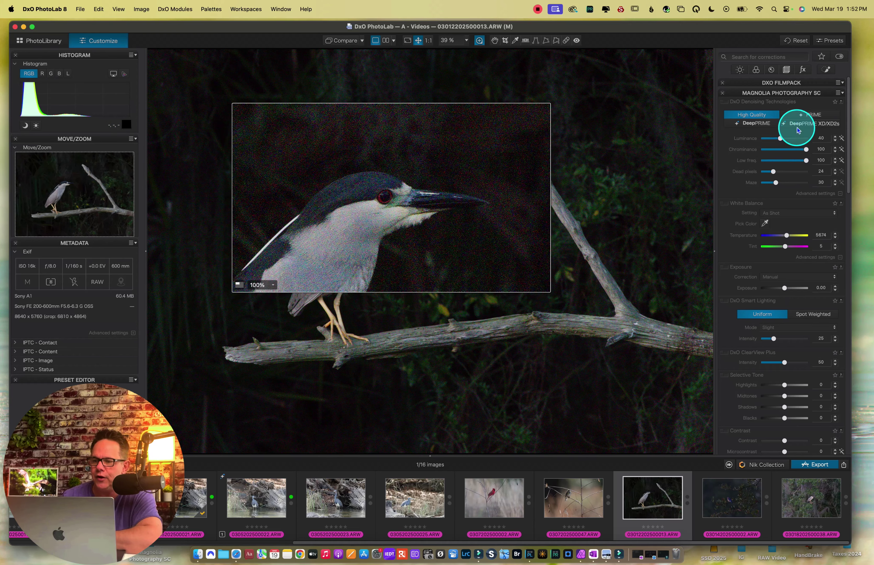
click(799, 125)
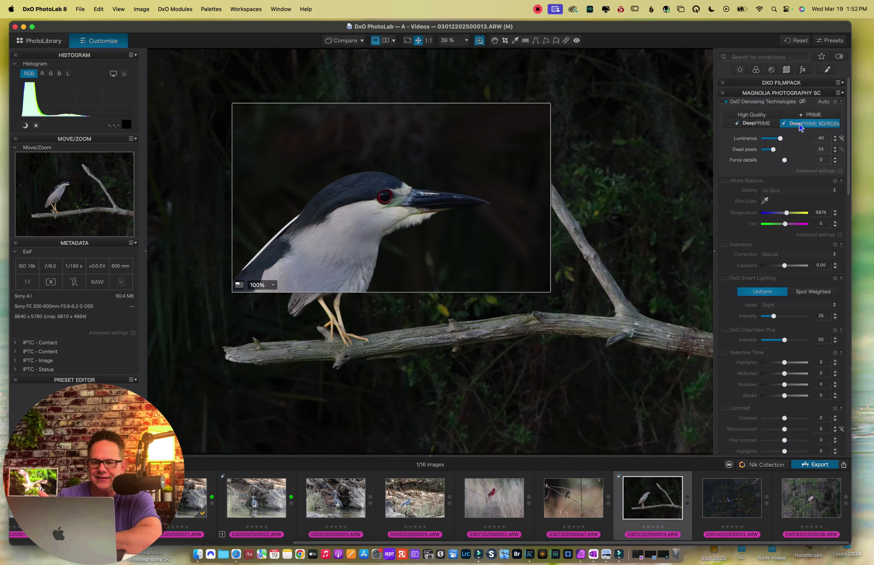
- Compare the magnified heron's head with denoising off and on, ending with denoising enabled and the loupe closed
click(725, 104)
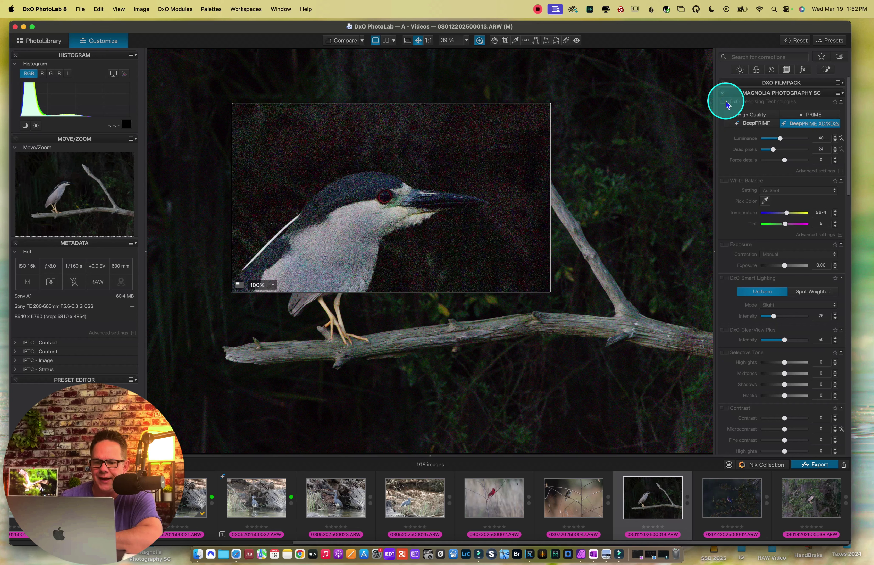
click(725, 103)
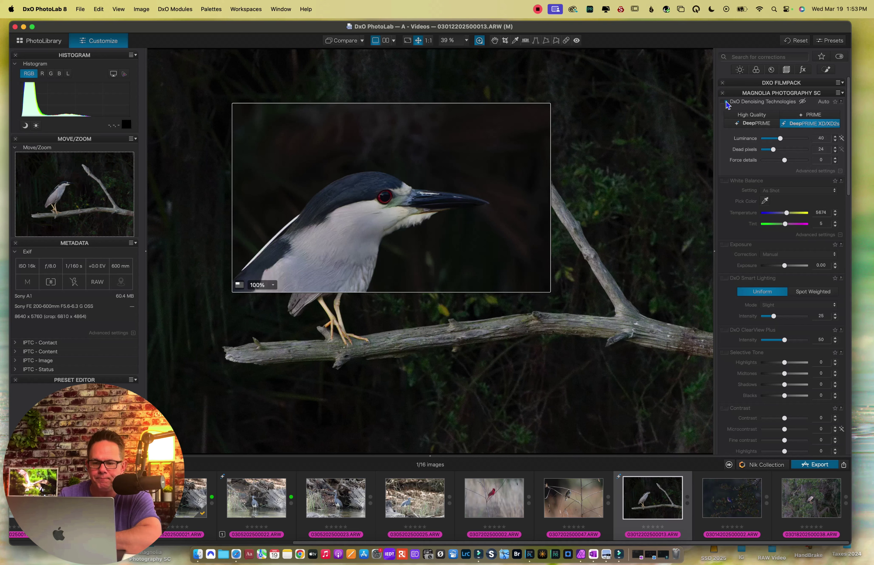
key(Escape)
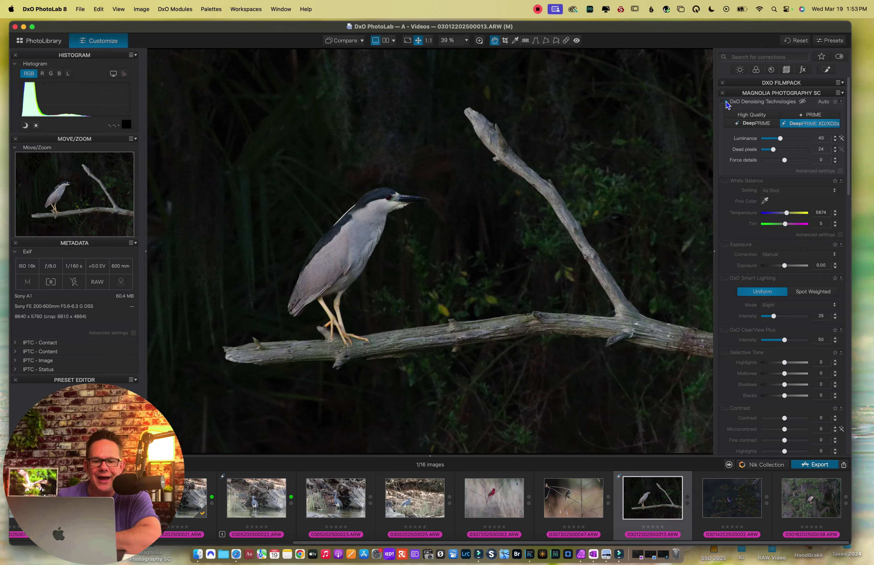
click(726, 103)
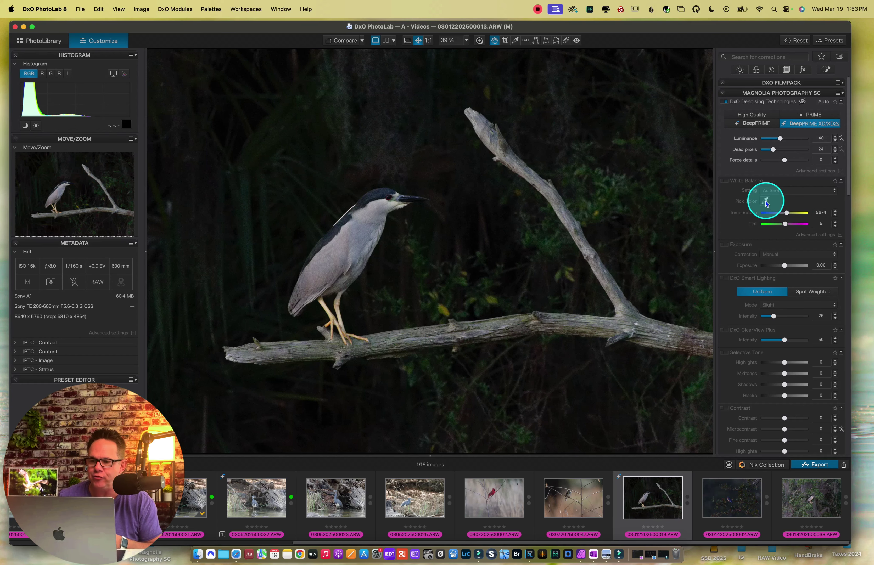
click(765, 201)
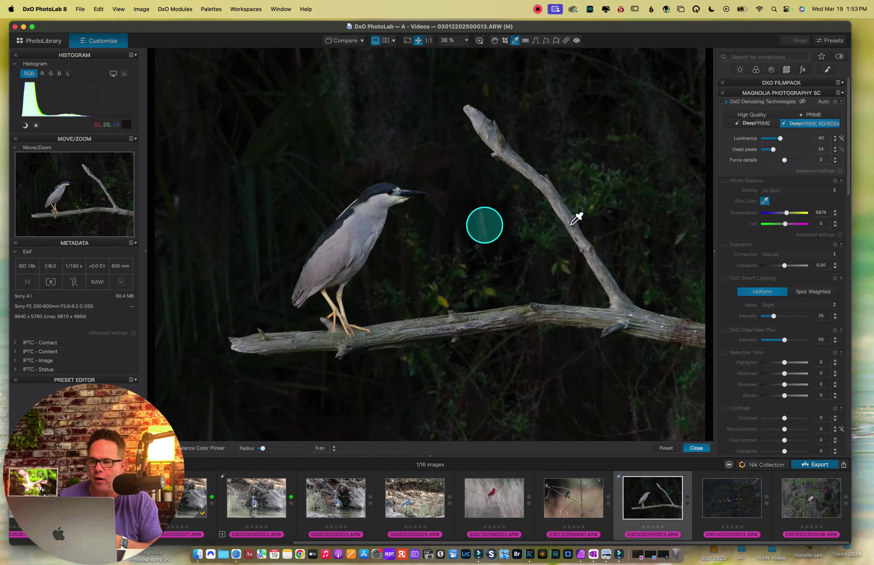
click(765, 201)
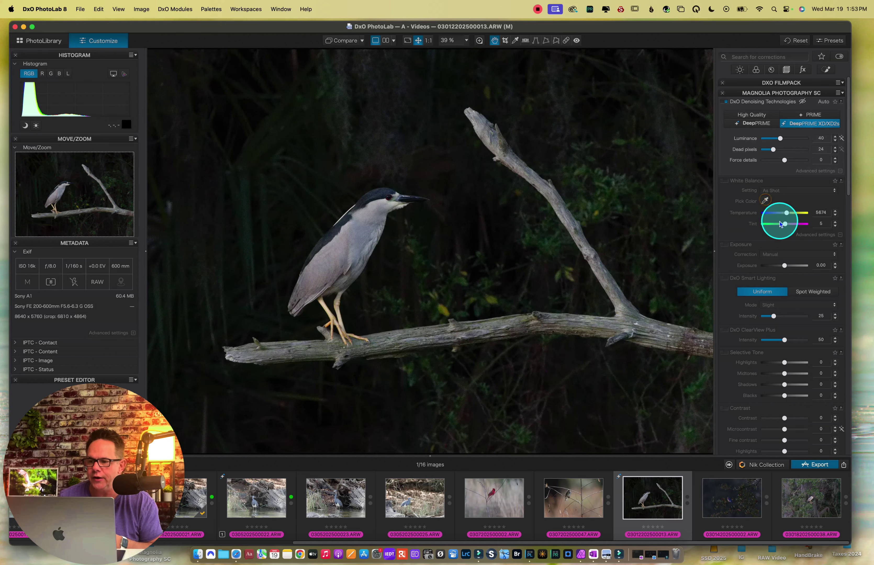
click(833, 191)
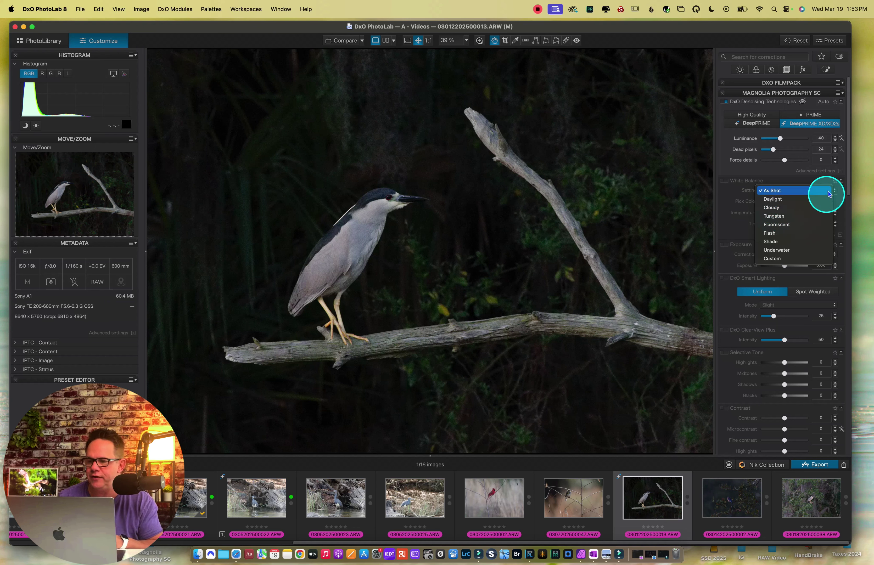
click(835, 192)
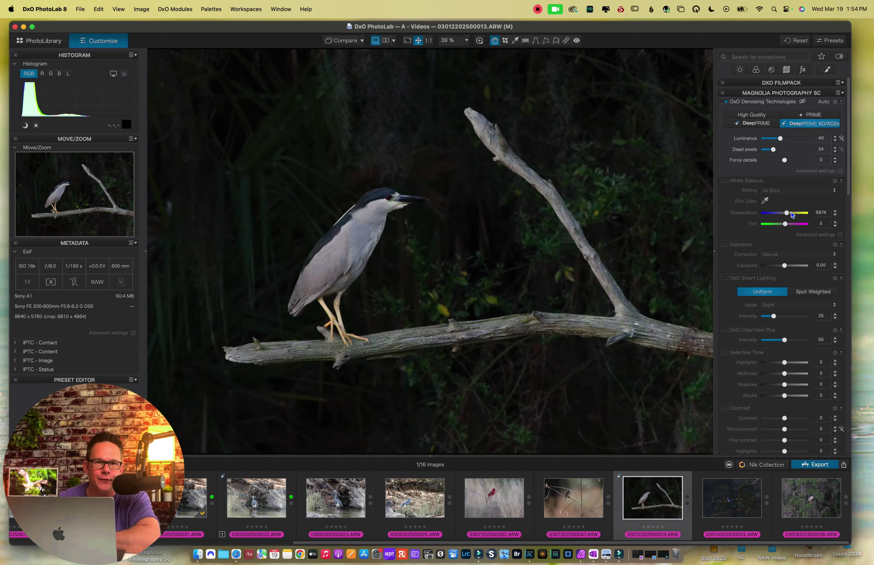
- Warm the photo by setting a custom white balance temperature of 6462
click(786, 213)
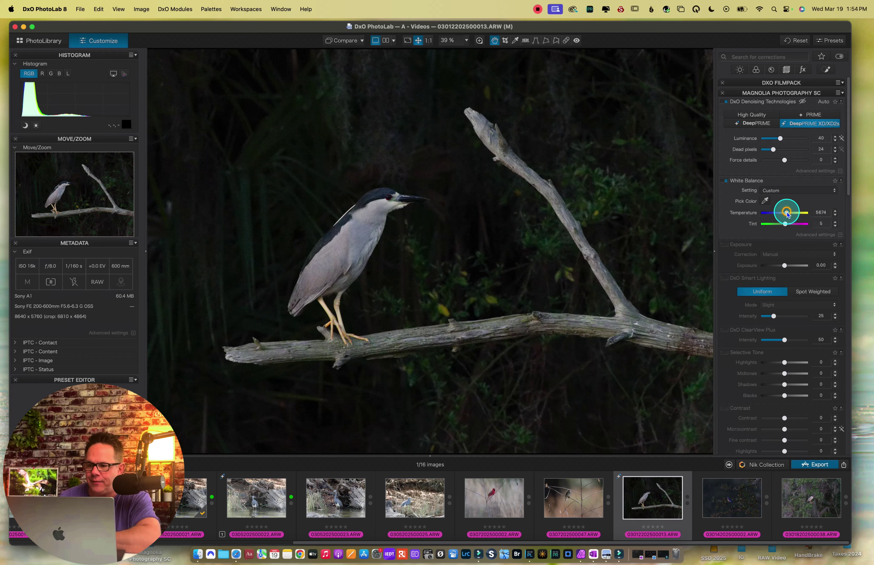
drag(788, 215, 789, 214)
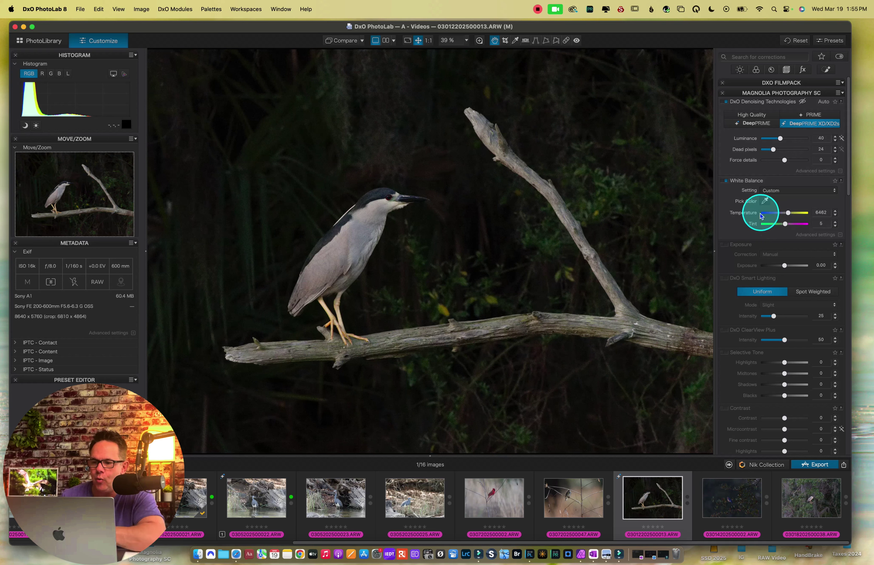
- Enable the Exposure and DxO Smart Lighting corrections, with exposure set to 0.12 and Uniform Smart Lighting intensity to 45
scroll(750, 225, down, 2)
scroll(751, 225, down, 3)
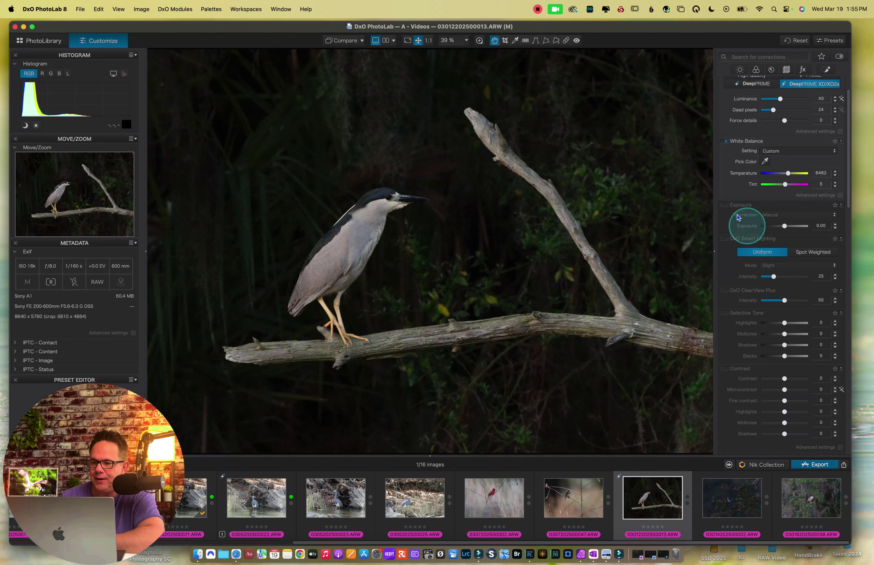
click(725, 206)
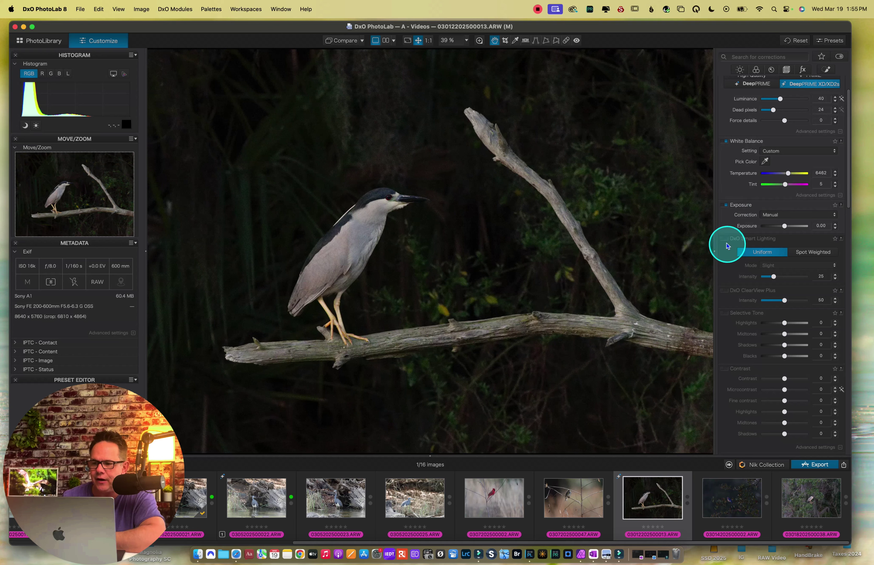
click(725, 239)
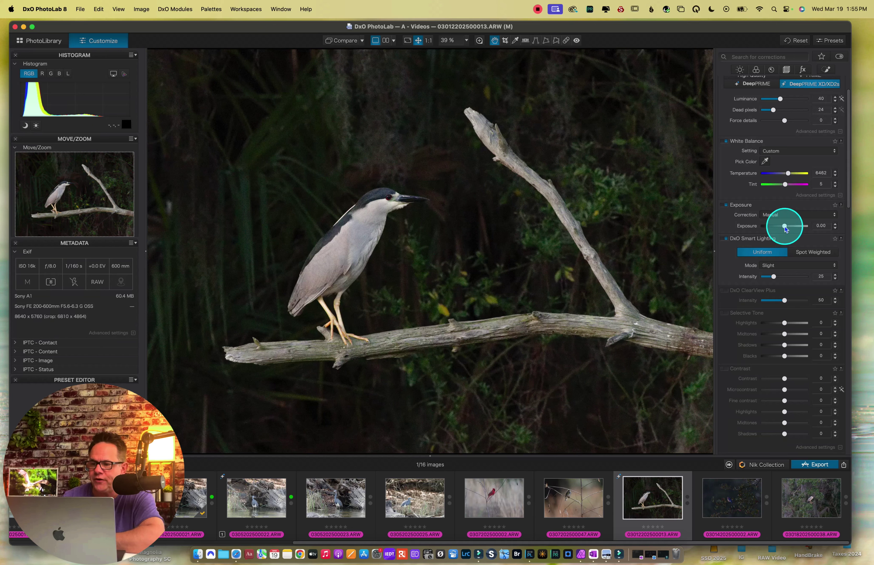
drag(785, 227, 786, 228)
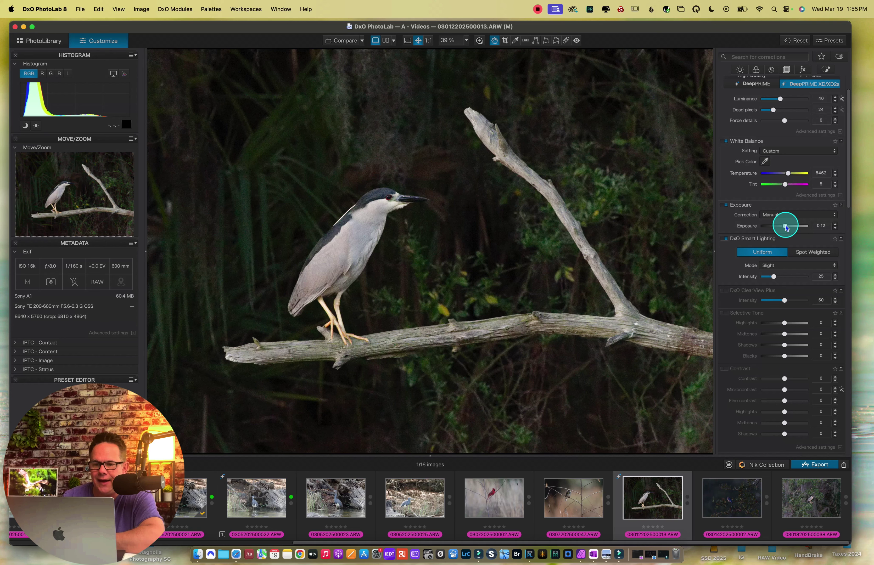
mouse_move(773, 276)
mouse_down()
mouse_move(785, 277)
mouse_move(774, 265)
mouse_up()
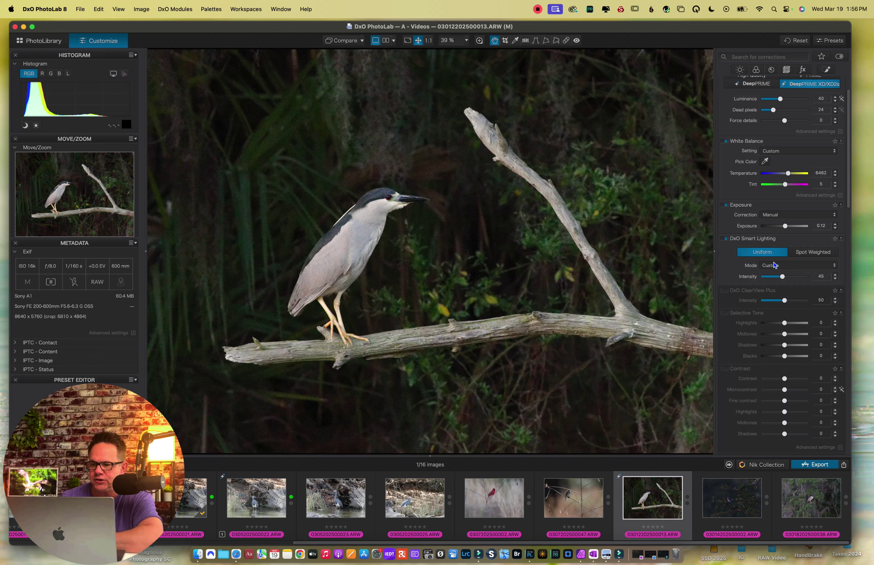
click(766, 265)
- Enable DxO ClearView Plus, comparing the photo with it off and on and leaving it on
scroll(765, 271, down, 4)
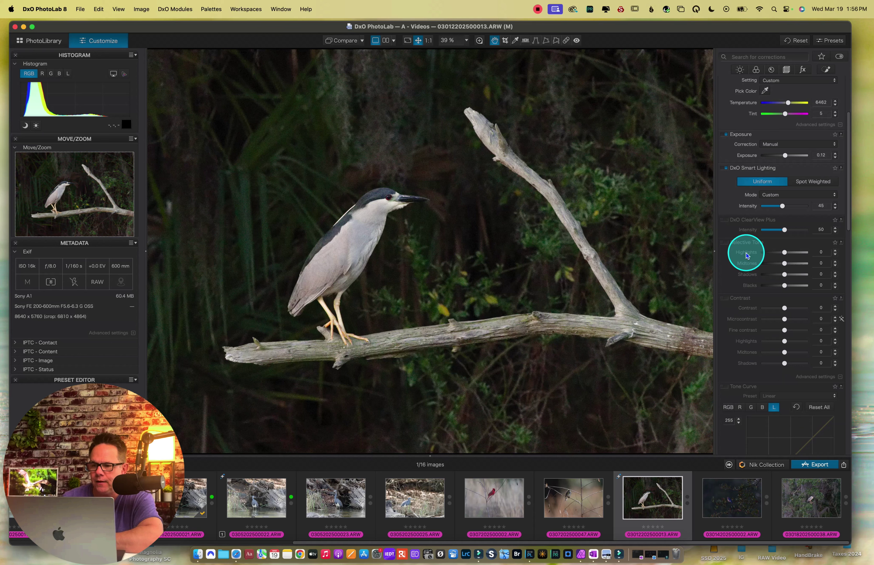
scroll(747, 259, up, 2)
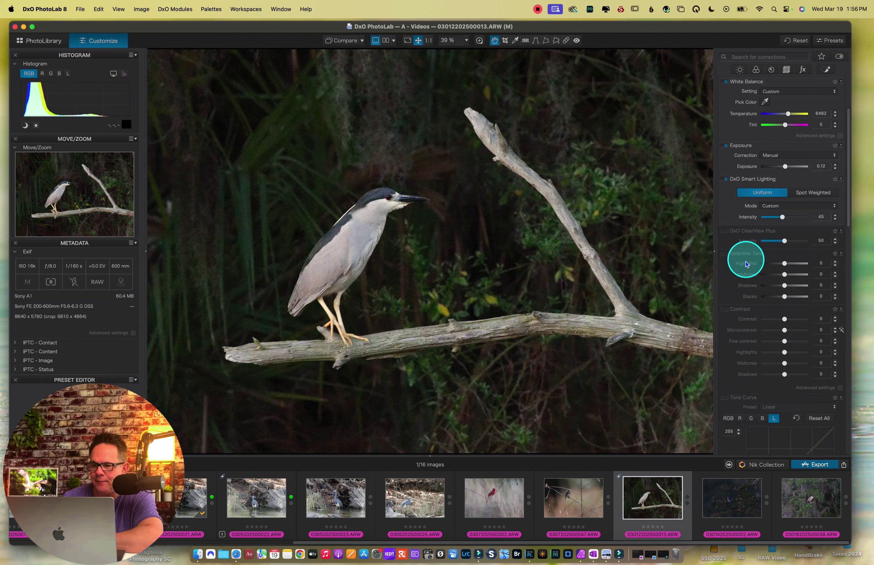
click(725, 230)
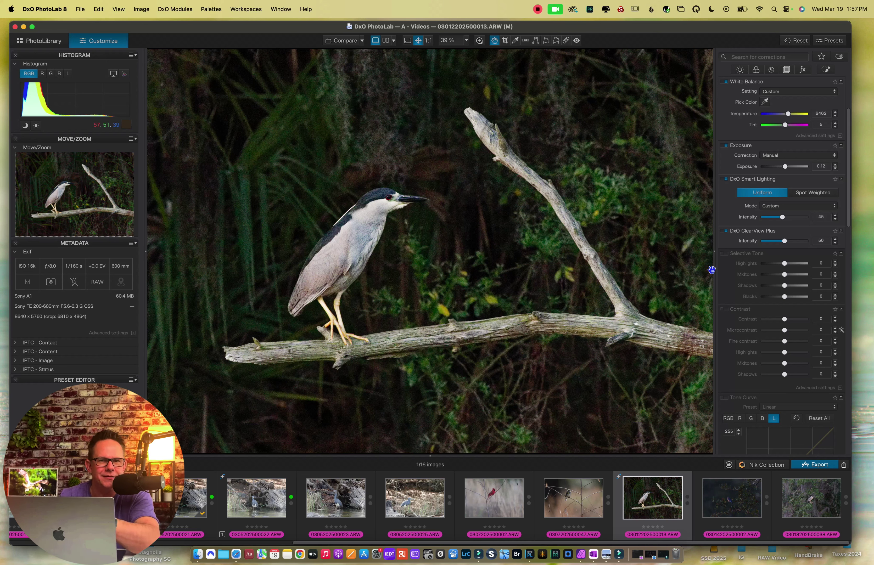
click(725, 231)
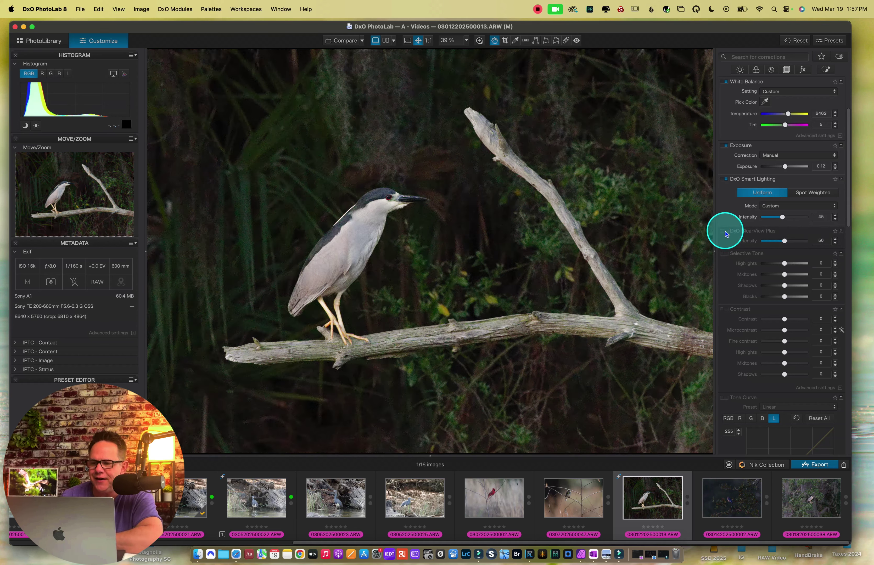
click(726, 234)
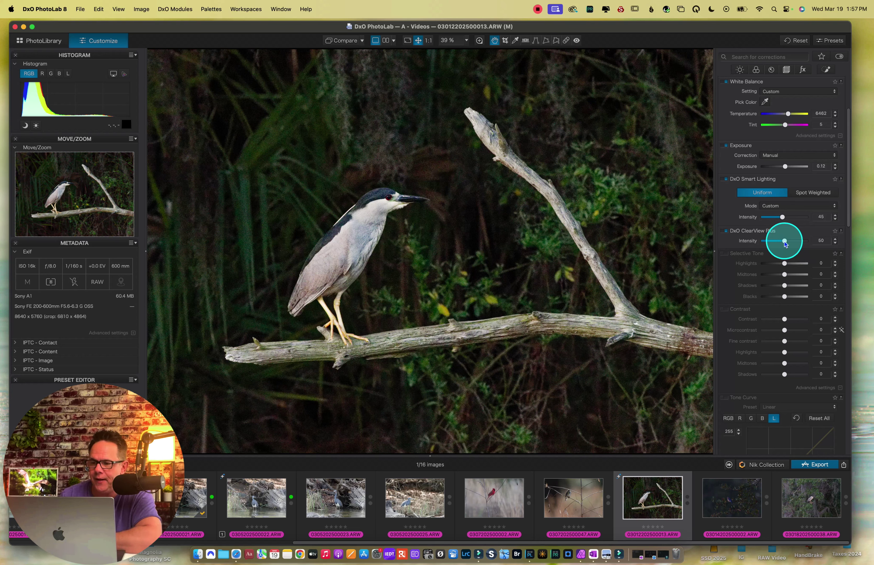
- Set the DxO ClearView Plus intensity to 3 and enable Selective Tone with highlights at -30
drag(784, 241, 764, 245)
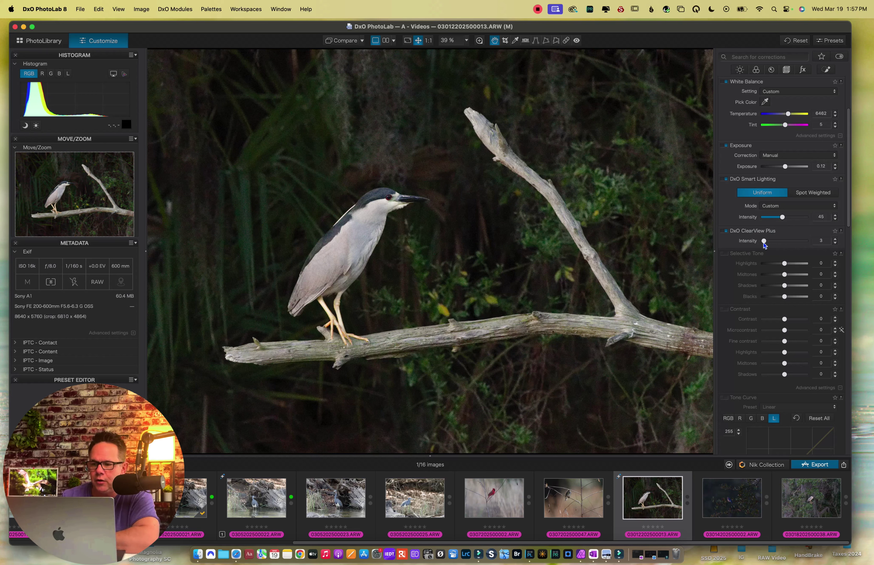
scroll(727, 249, down, 2)
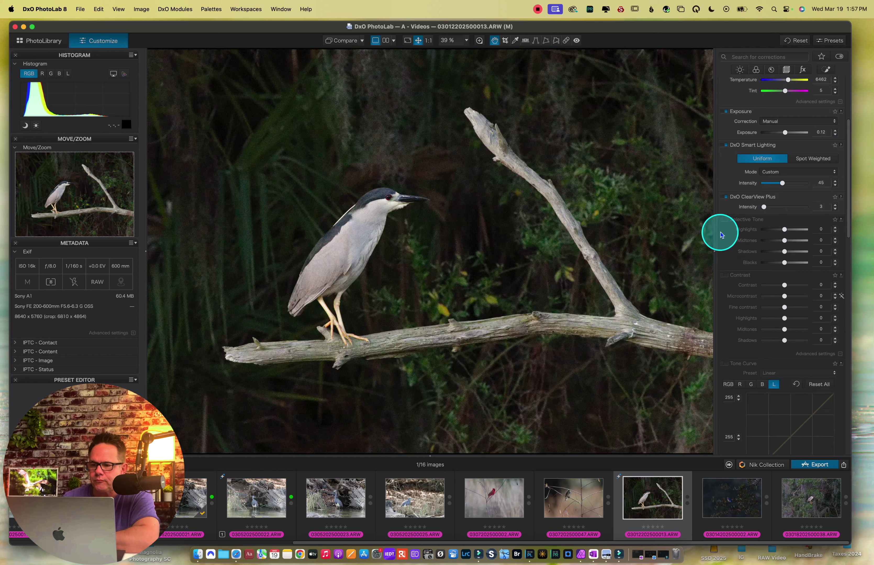
click(724, 219)
scroll(739, 297, down, 2)
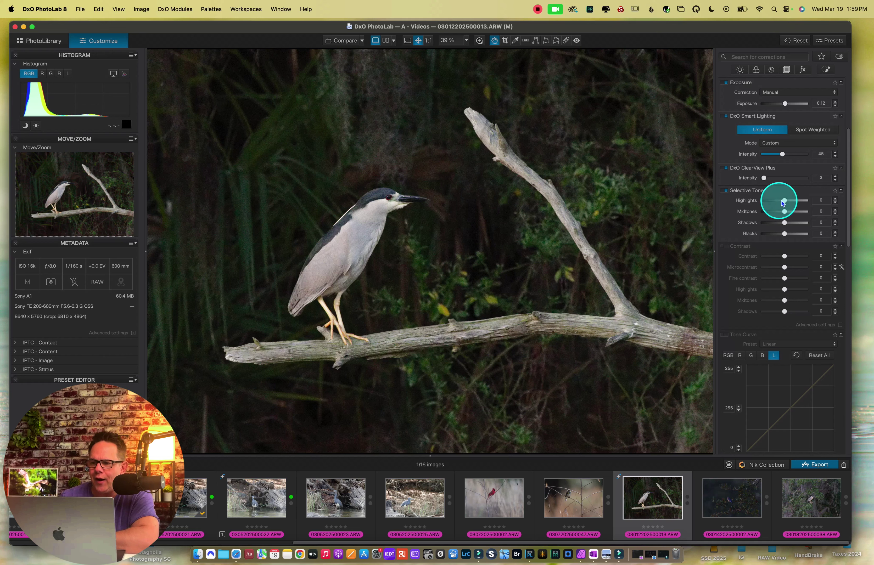
drag(785, 201, 800, 199)
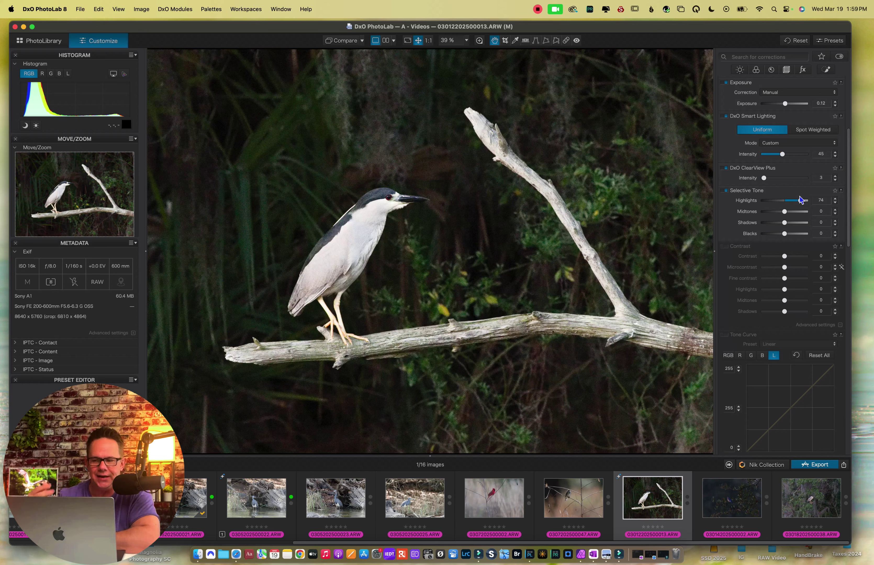
drag(800, 200, 777, 200)
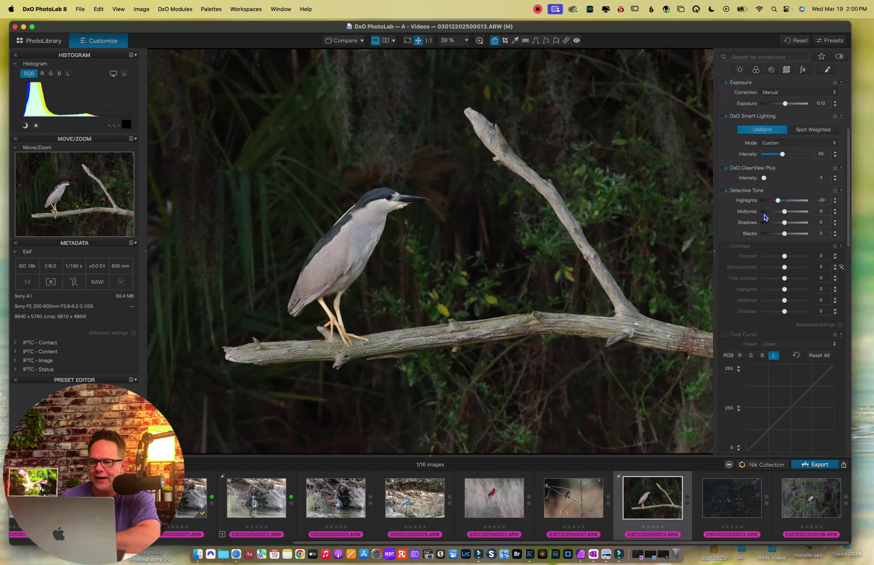
- Set the Selective Tone midtones to 2 and blacks to -7, resetting shadows to 0 after a brief trial
drag(766, 222, 785, 213)
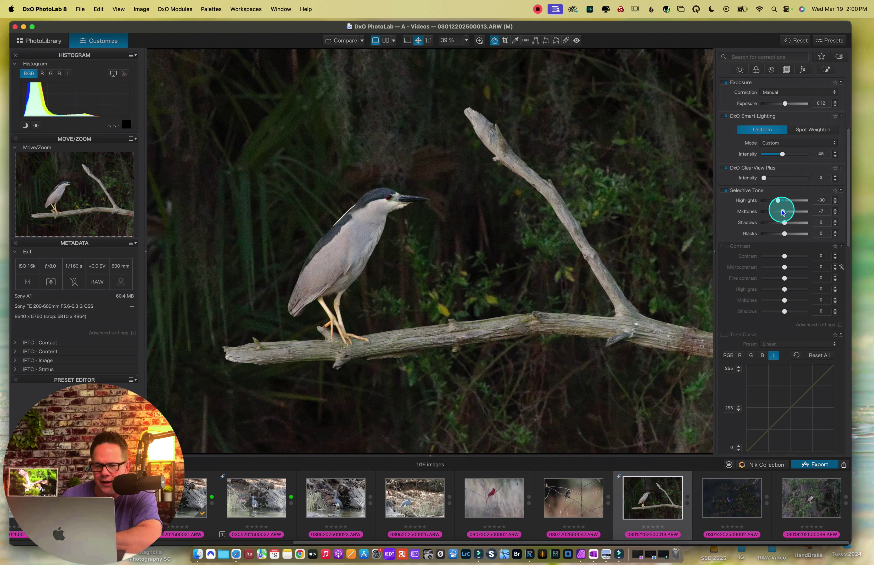
drag(786, 212, 784, 213)
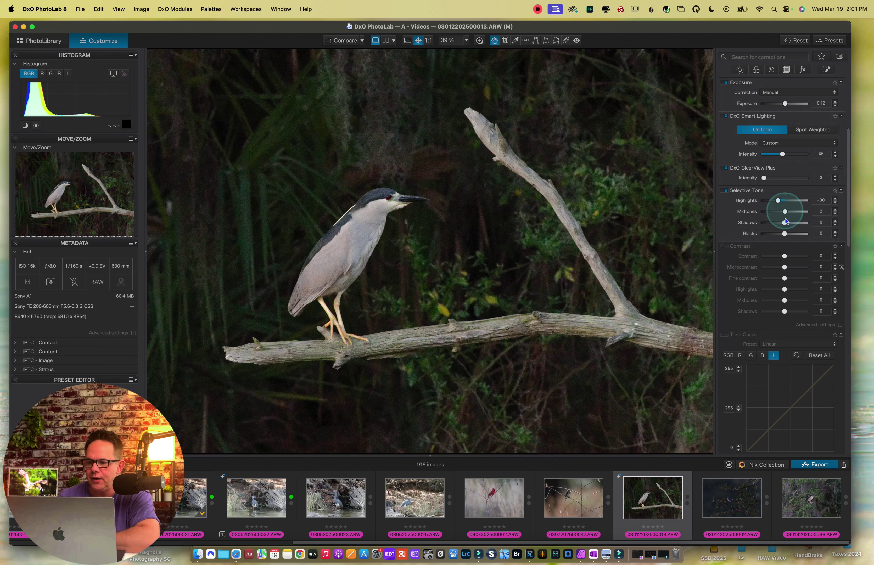
drag(783, 222, 783, 224)
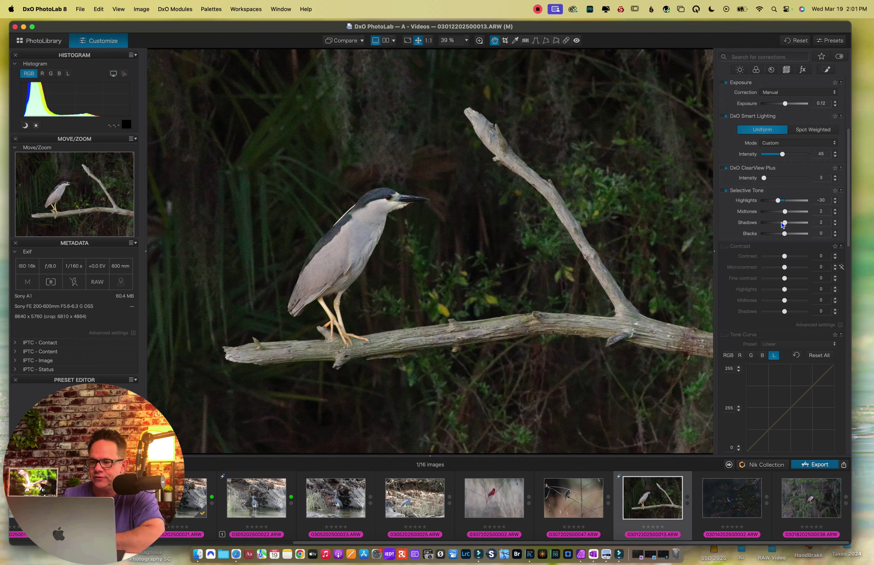
double_click(784, 223)
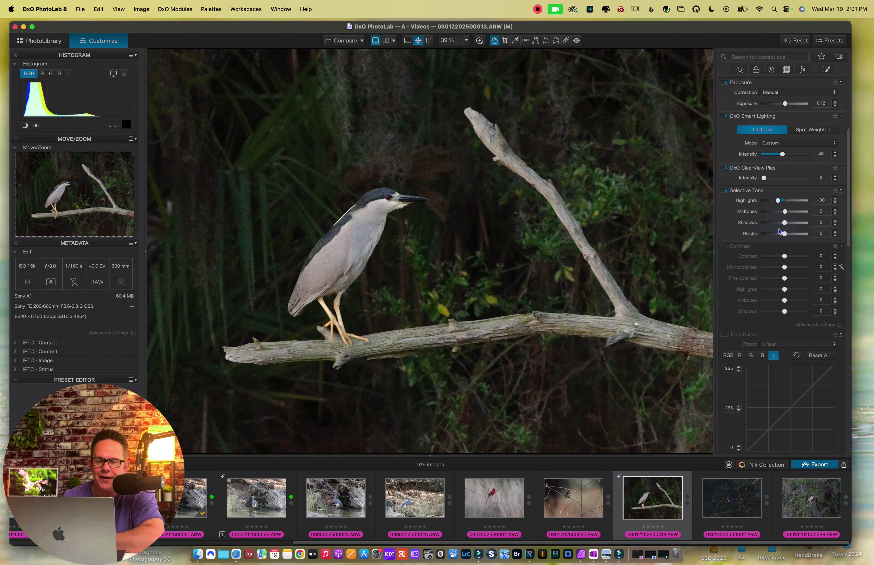
click(779, 232)
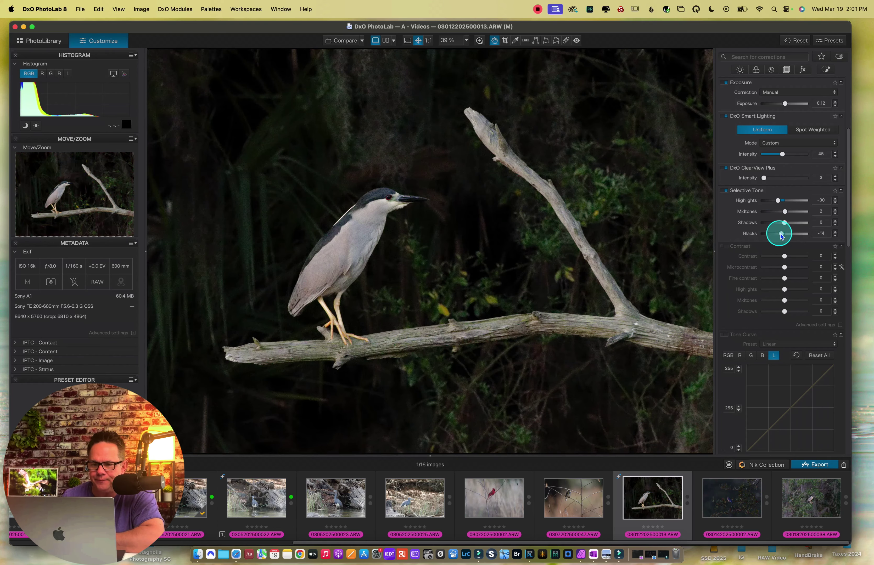
drag(779, 235, 781, 236)
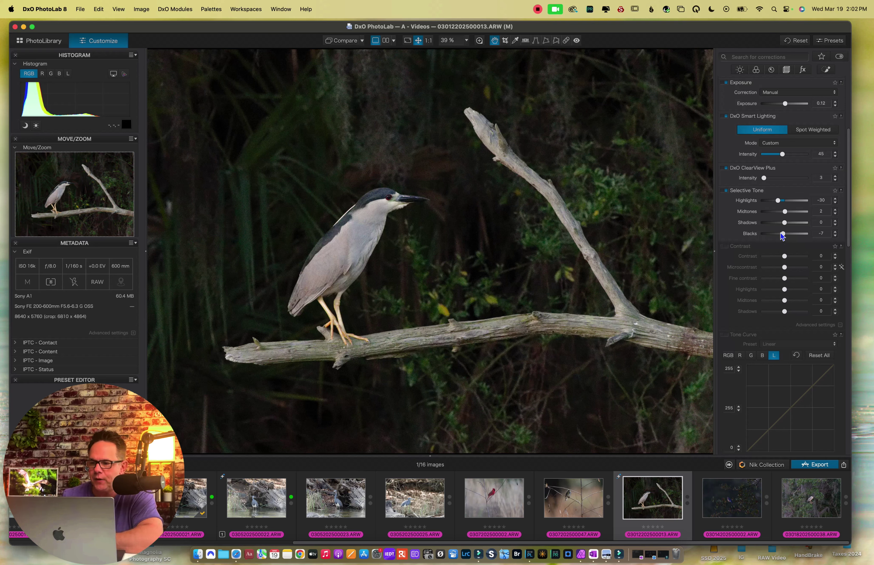
- Try darker and lighter Selective Tone shadows, settling on a value of 10
drag(784, 223, 783, 224)
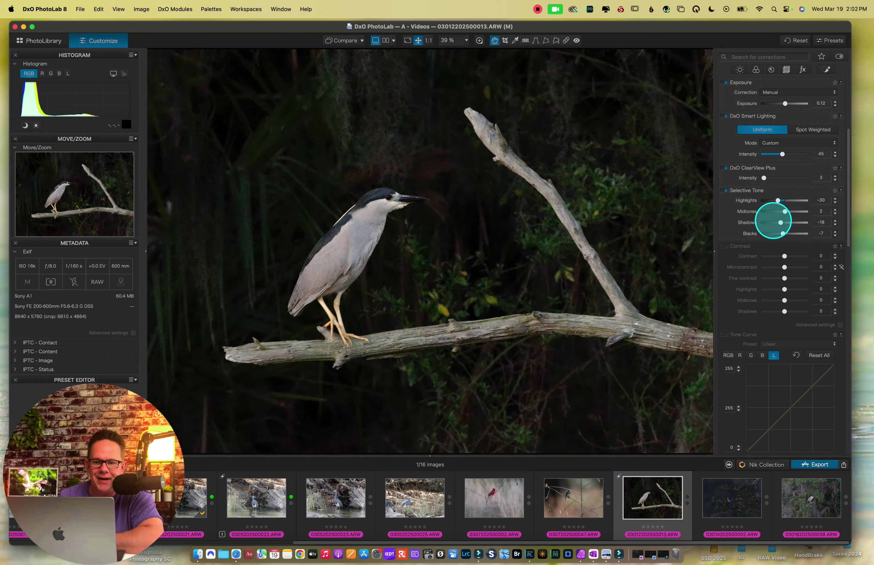
click(779, 221)
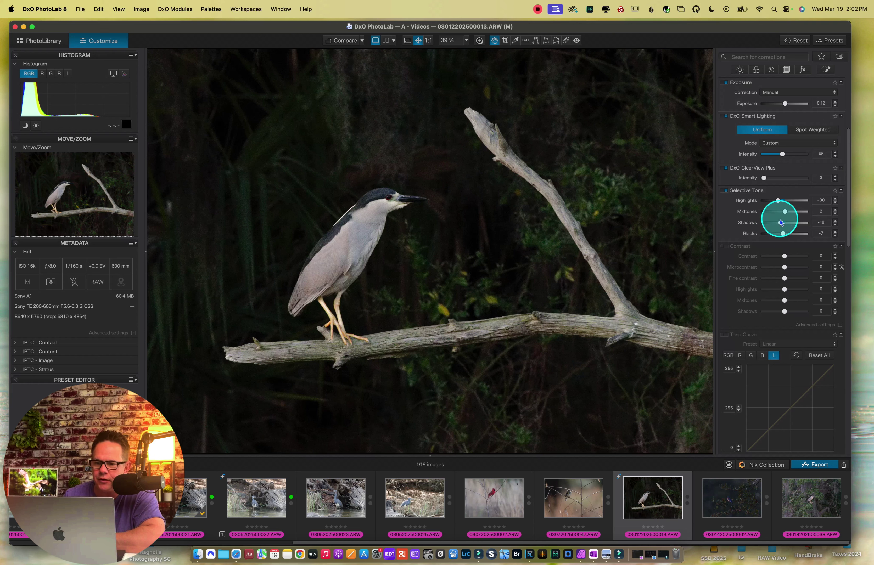
drag(781, 222, 789, 221)
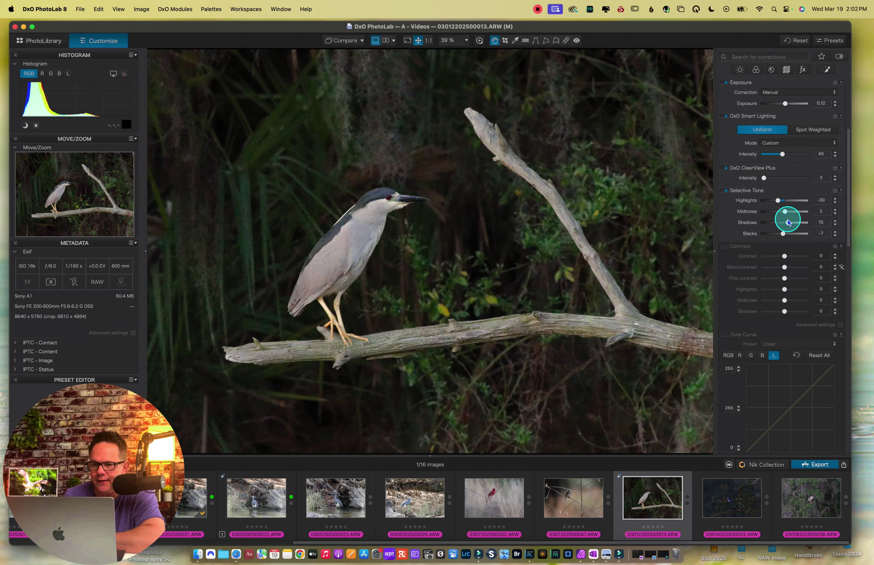
drag(788, 222, 785, 225)
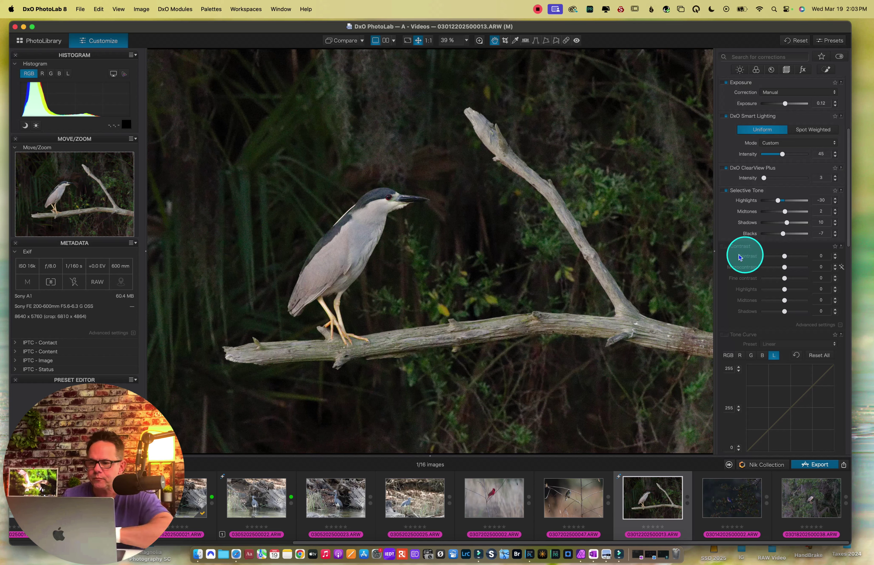
- Enable the Contrast correction with contrast at 26 and microcontrast at 5
click(728, 247)
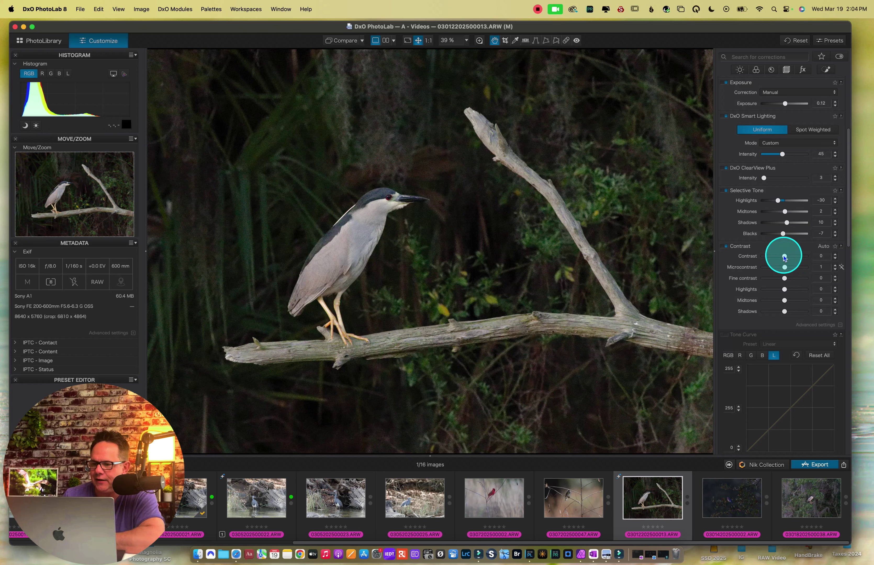
drag(784, 255, 789, 256)
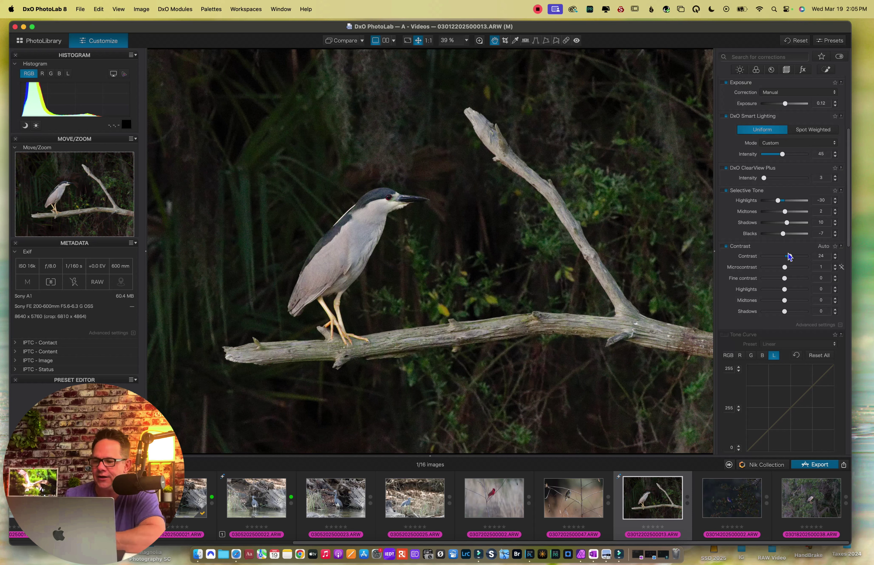
click(790, 257)
drag(792, 259, 786, 269)
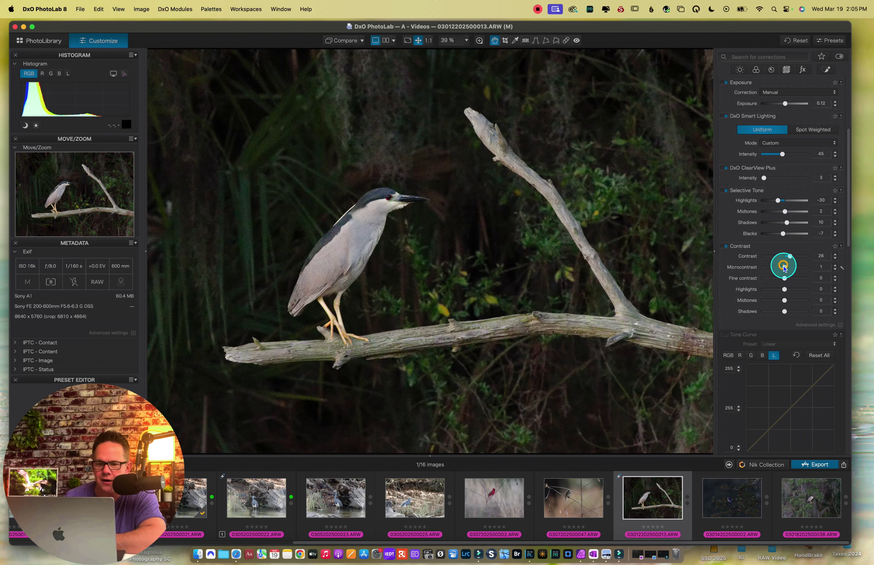
mouse_move(783, 266)
mouse_down()
mouse_move(803, 267)
mouse_move(781, 267)
mouse_move(787, 269)
mouse_up()
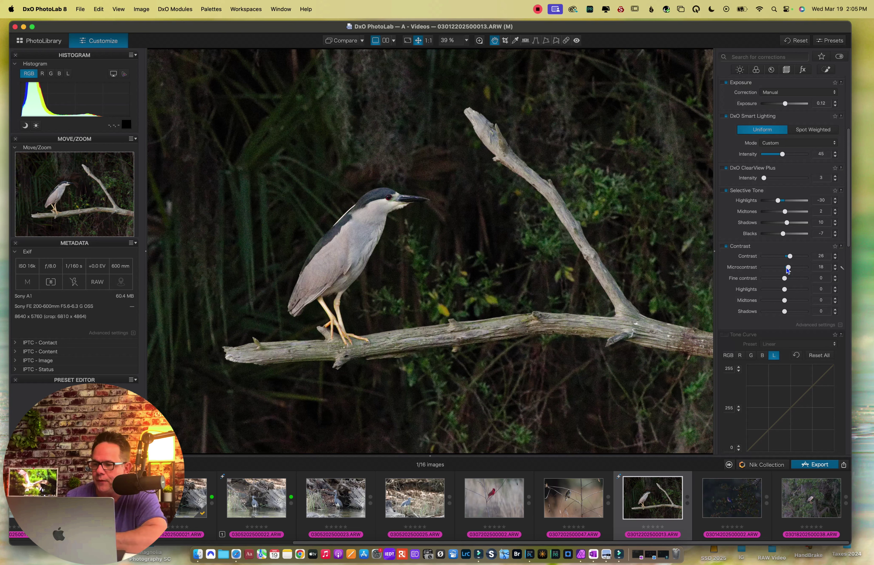
click(788, 268)
drag(788, 268, 783, 268)
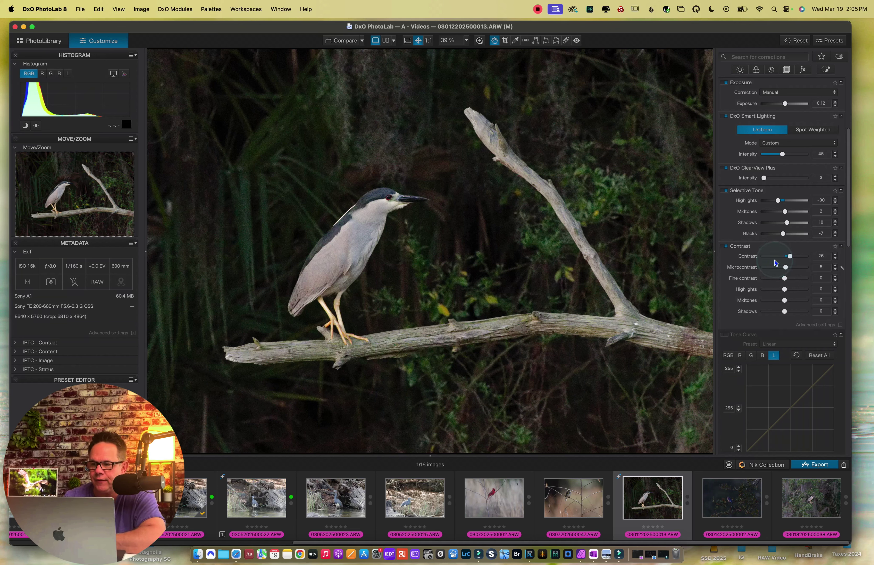
- Enable the Tone Curve correction, look at its RGB curve and return to the L (luminance) channel
scroll(776, 269, down, 10)
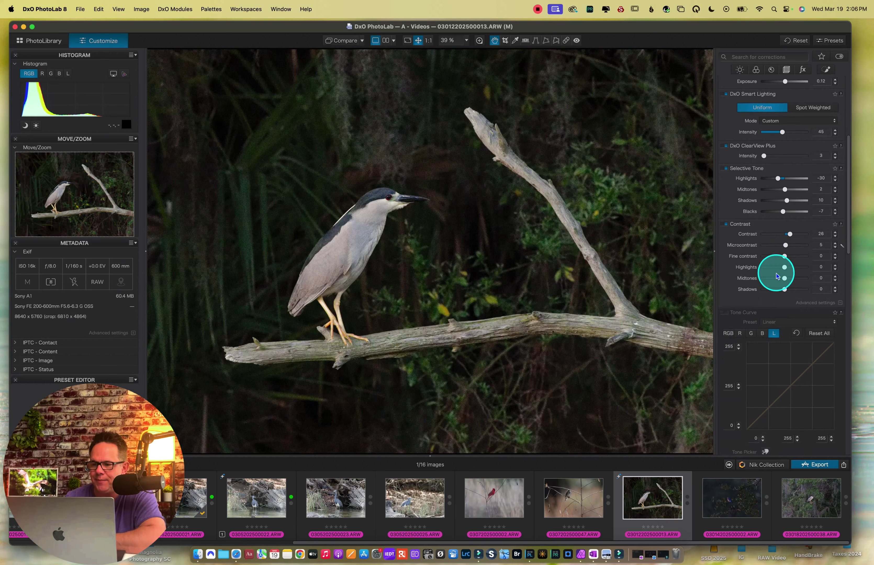
scroll(780, 277, down, 1)
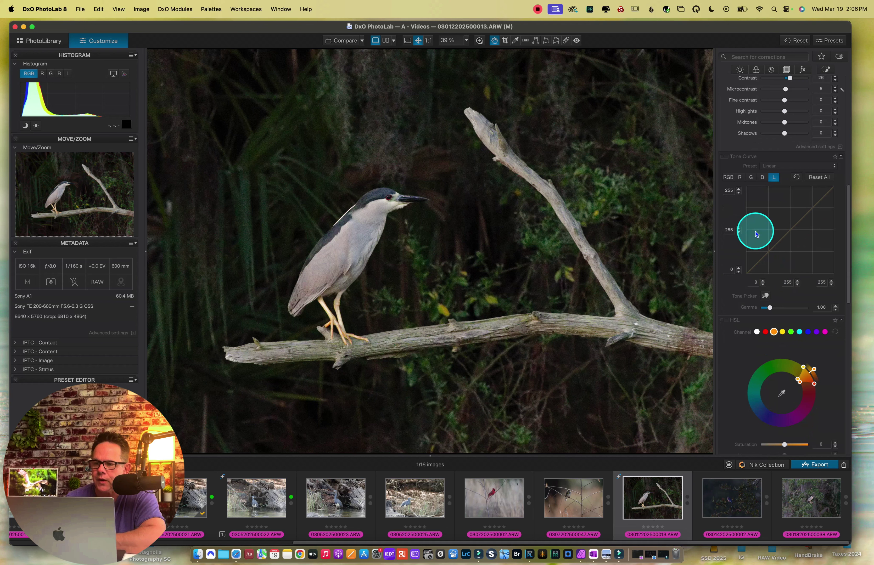
click(722, 156)
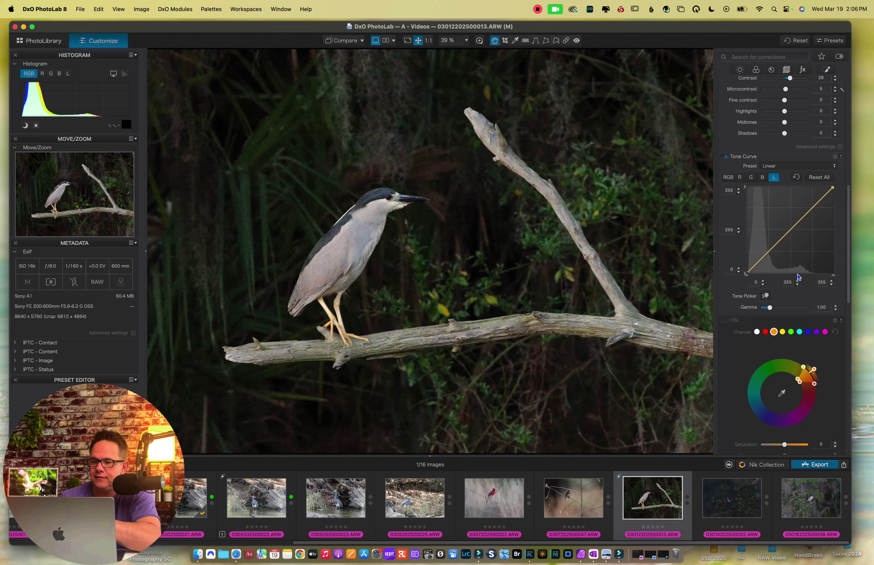
click(800, 263)
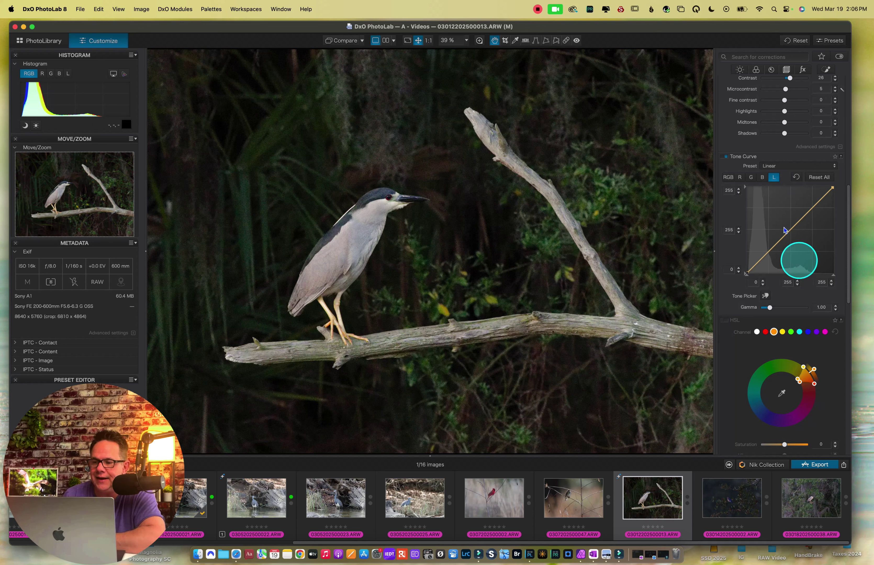
click(728, 178)
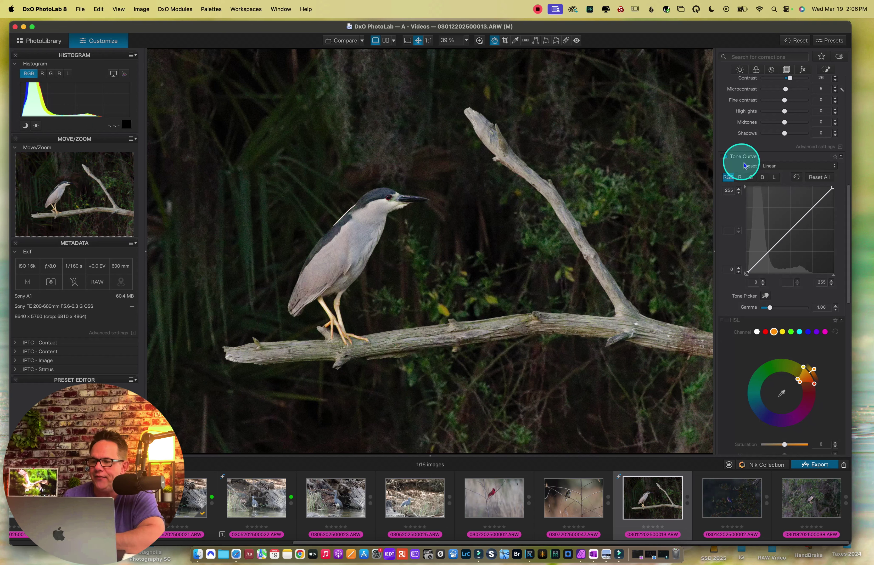
click(773, 177)
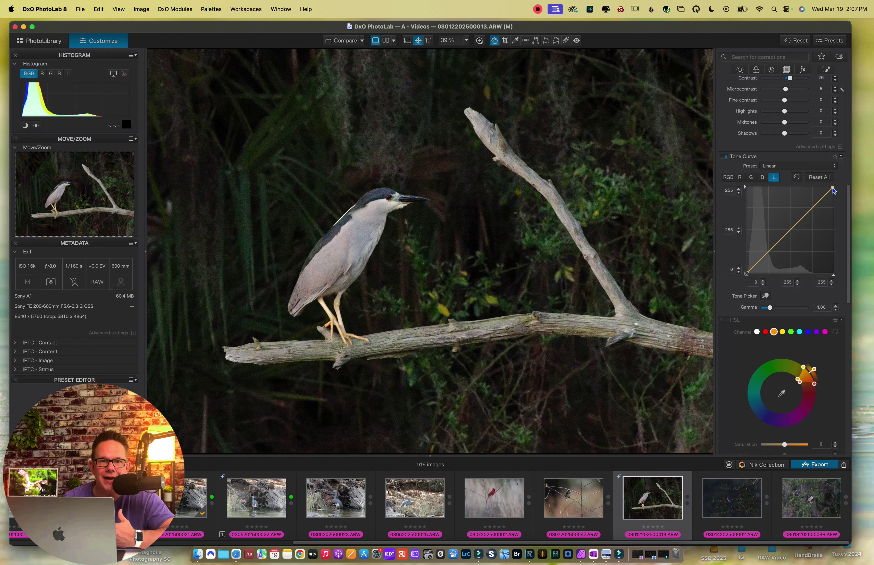
- Brighten the highlights by moving the luminance curve's white point inward to an input value of 204
mouse_move(833, 274)
mouse_down()
mouse_move(815, 276)
mouse_move(826, 275)
mouse_up()
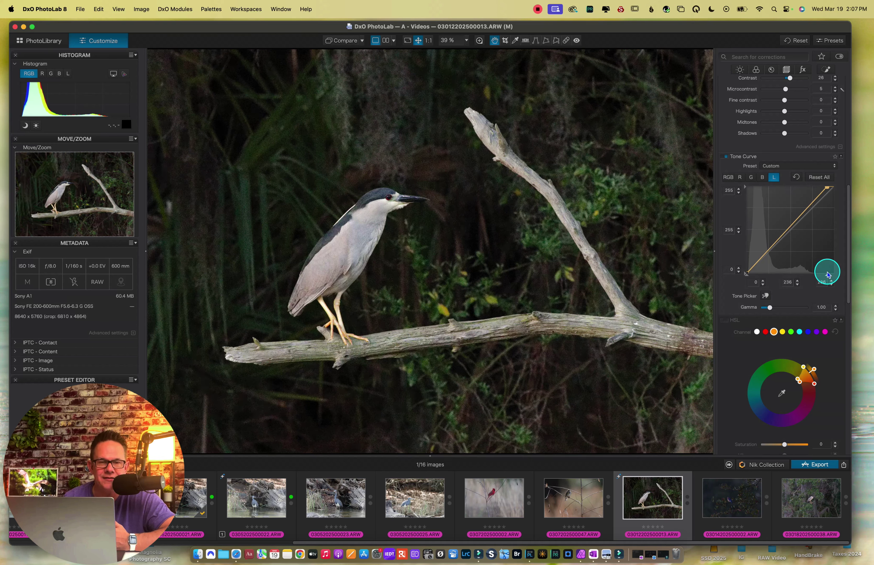
mouse_move(828, 274)
mouse_down()
mouse_move(845, 273)
mouse_move(826, 273)
mouse_move(834, 274)
mouse_up()
drag(834, 191, 816, 186)
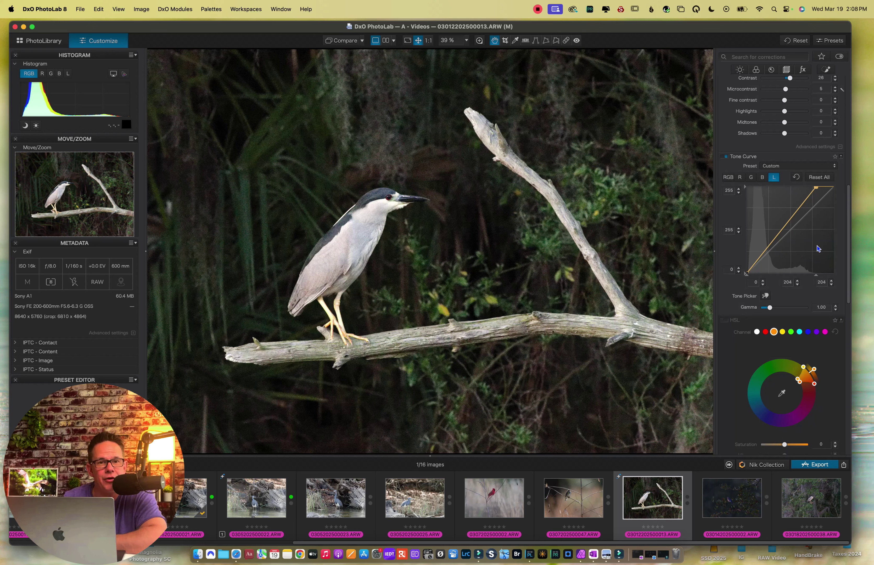
- Add a highlight point at input 177, output 219 and a midtone point at input 114, output 141 on the luminance curve
click(801, 204)
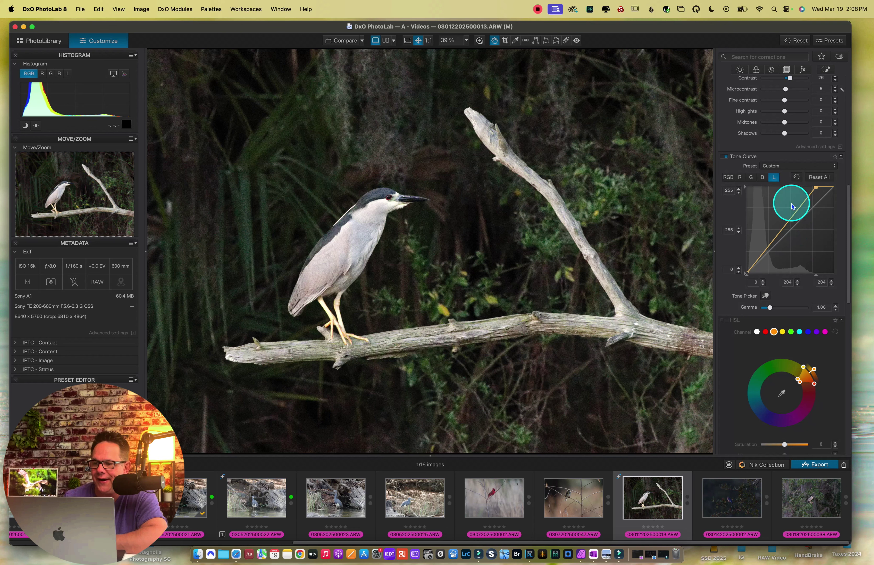
click(806, 200)
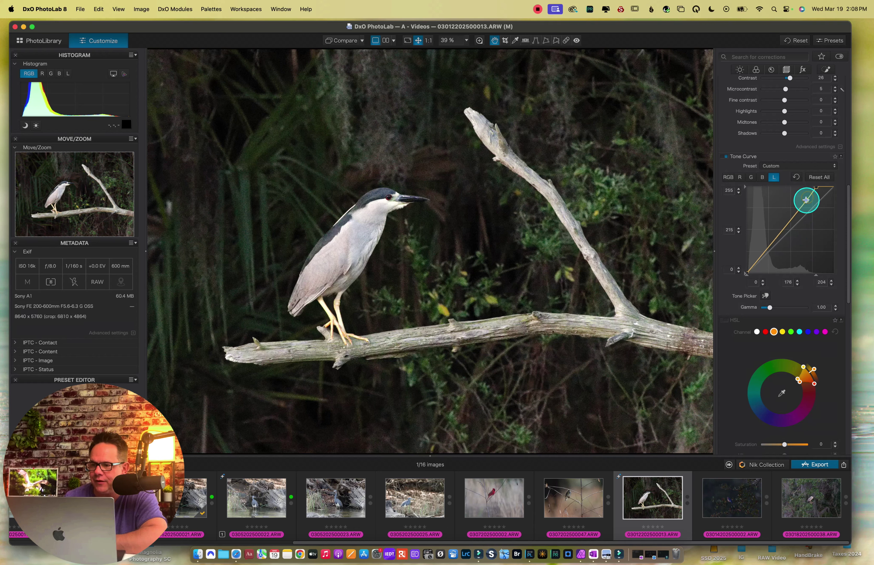
drag(805, 200, 806, 198)
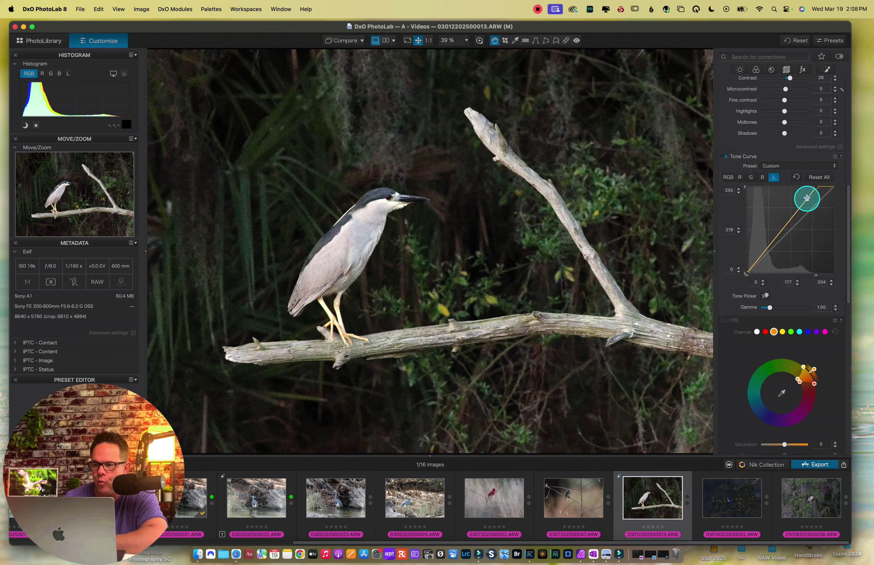
click(786, 227)
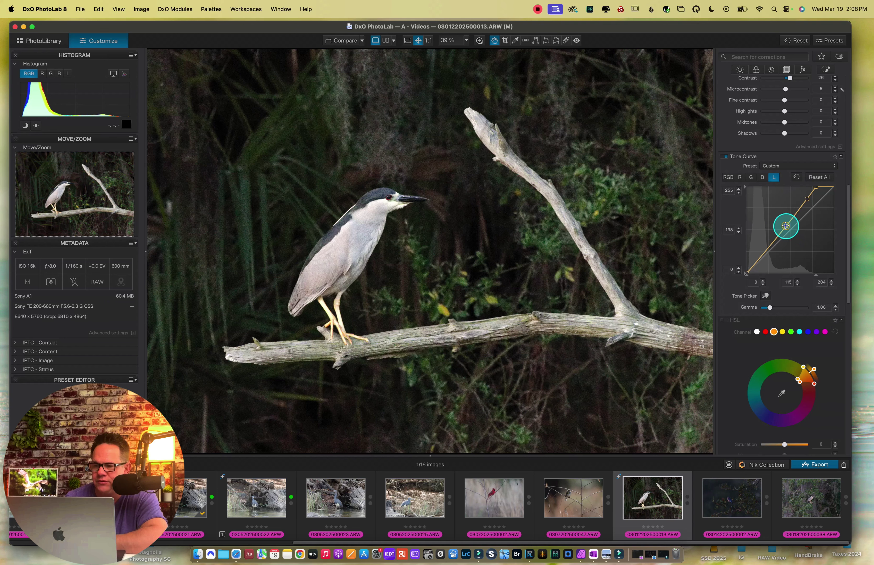
drag(786, 226, 784, 225)
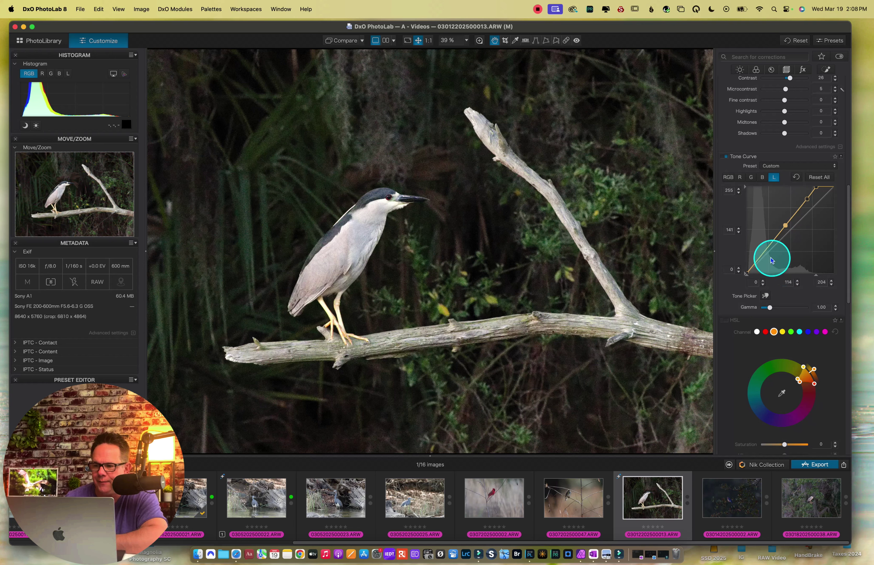
- Add a shadow point to the luminance curve at input 52, output 60
click(763, 253)
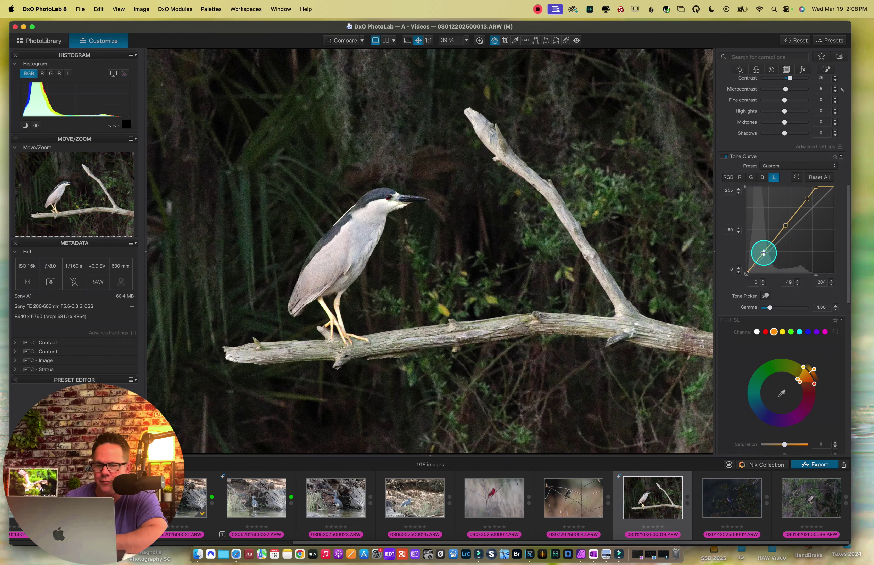
drag(764, 253, 764, 252)
click(790, 303)
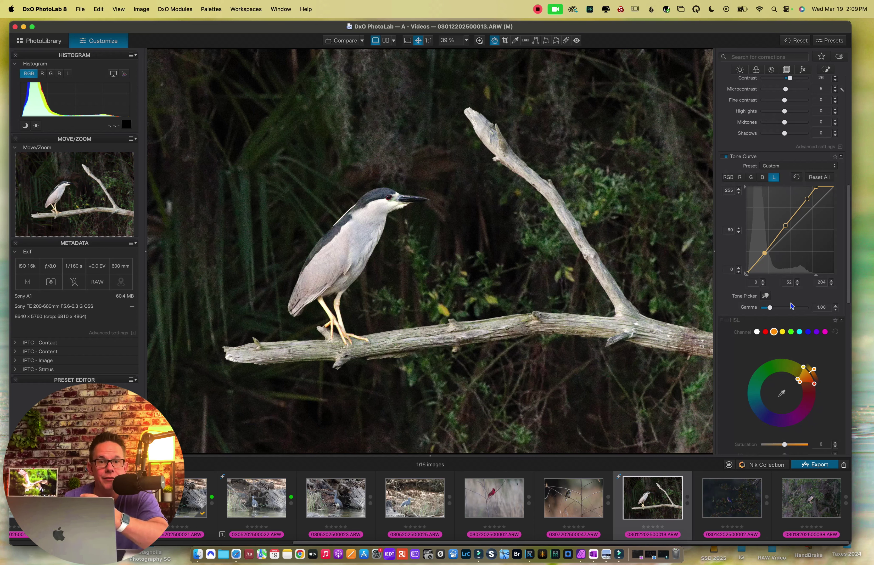
- Switch the HSL correction to the white master channel that affects all colors
scroll(787, 315, down, 4)
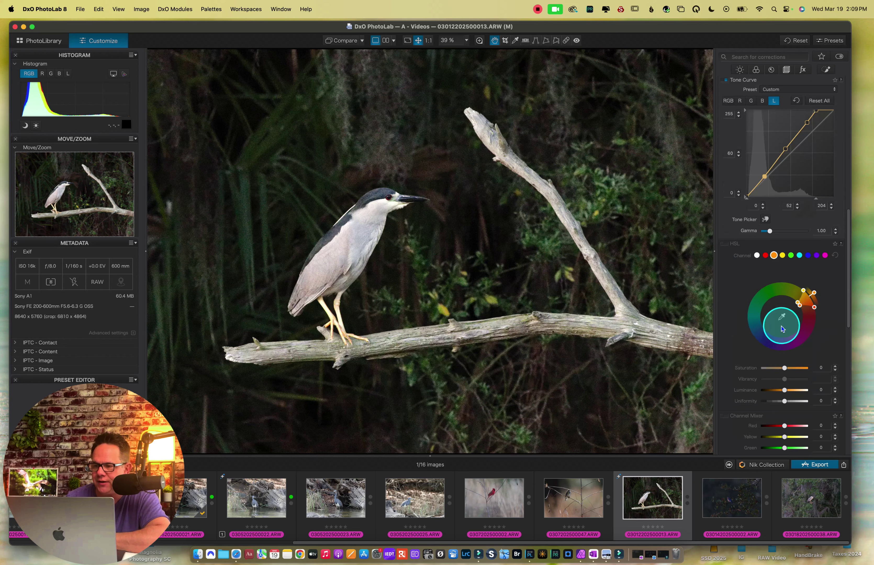
click(757, 255)
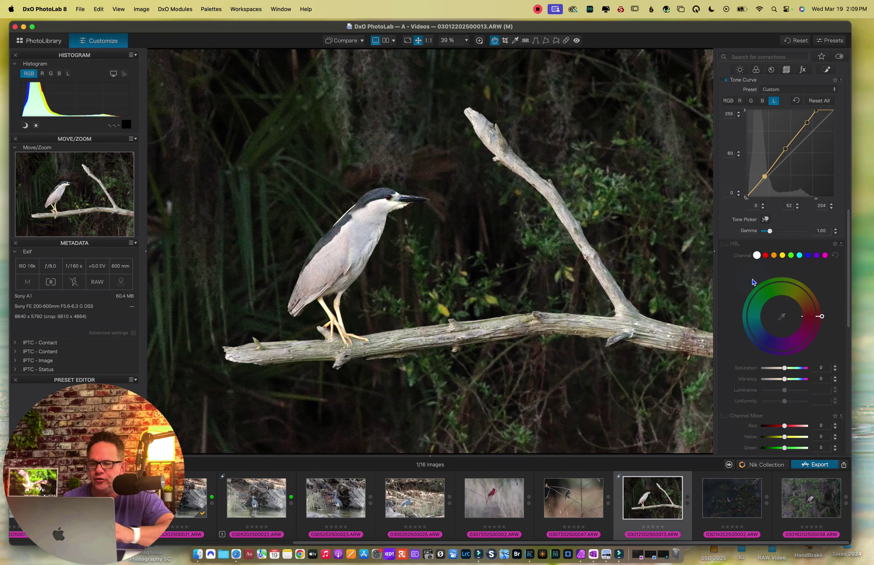
key(ctrl+m)
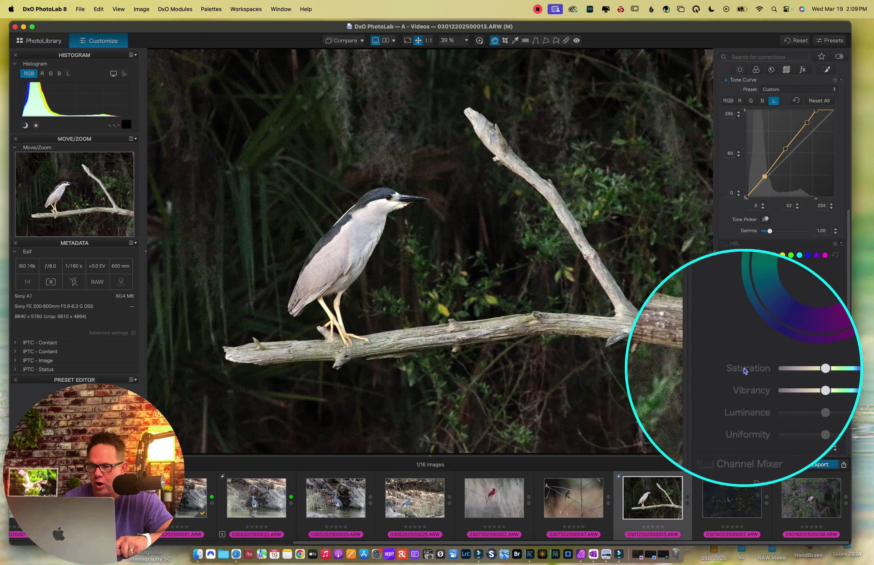
click(742, 355)
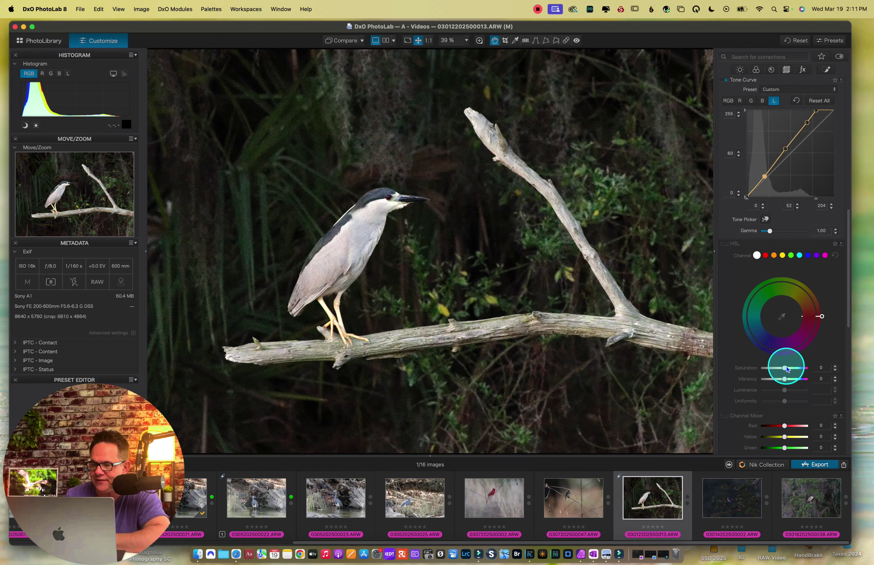
drag(785, 368, 795, 369)
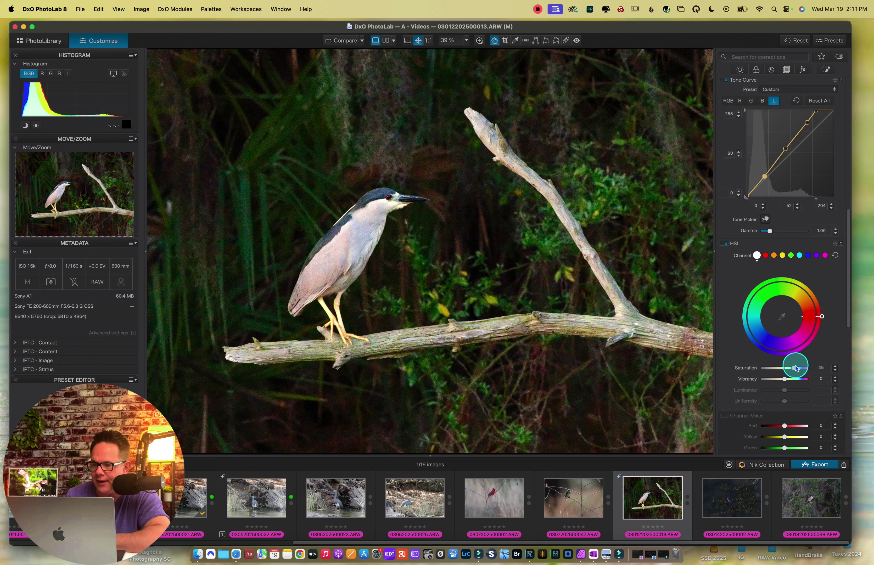
drag(795, 368, 792, 369)
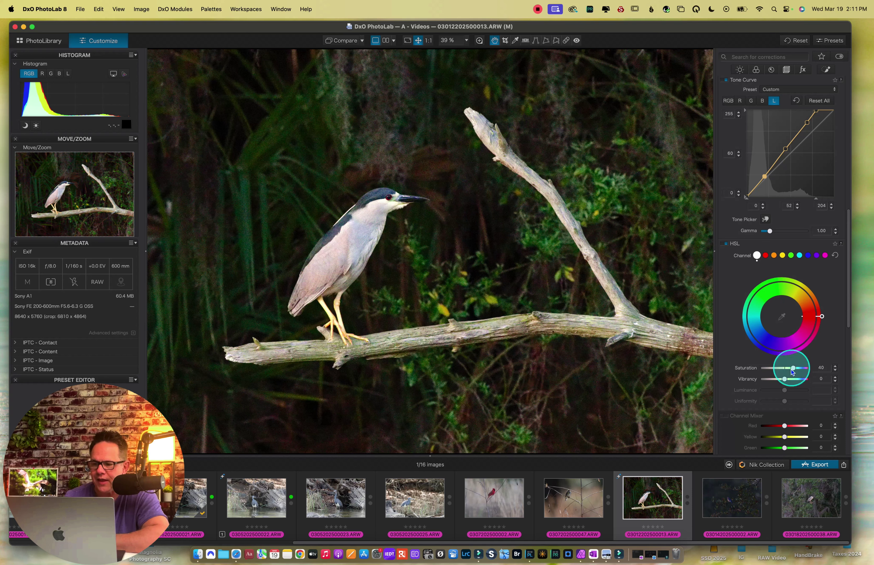
drag(786, 381, 788, 380)
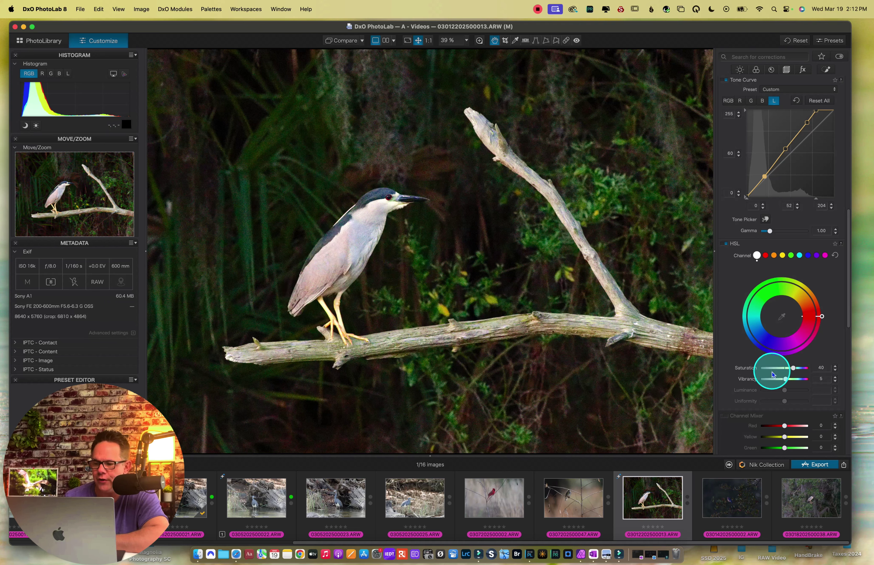
double_click(785, 380)
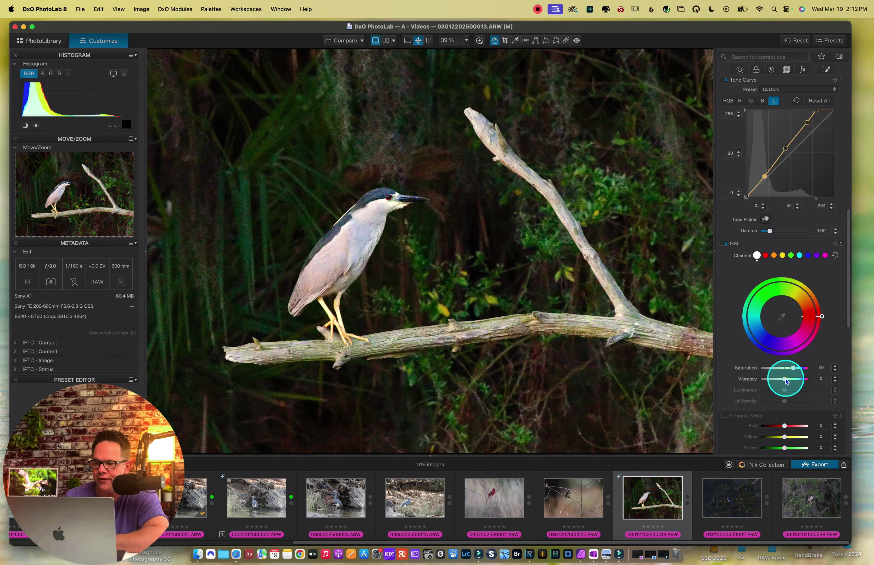
double_click(792, 368)
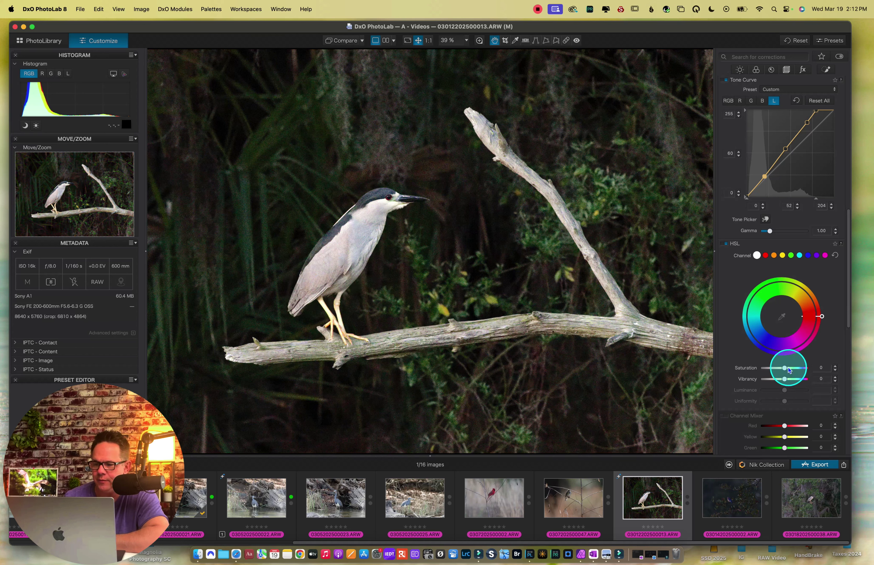
- Raise the overall HSL saturation to 51 and the vibrancy to 6
drag(796, 369, 800, 368)
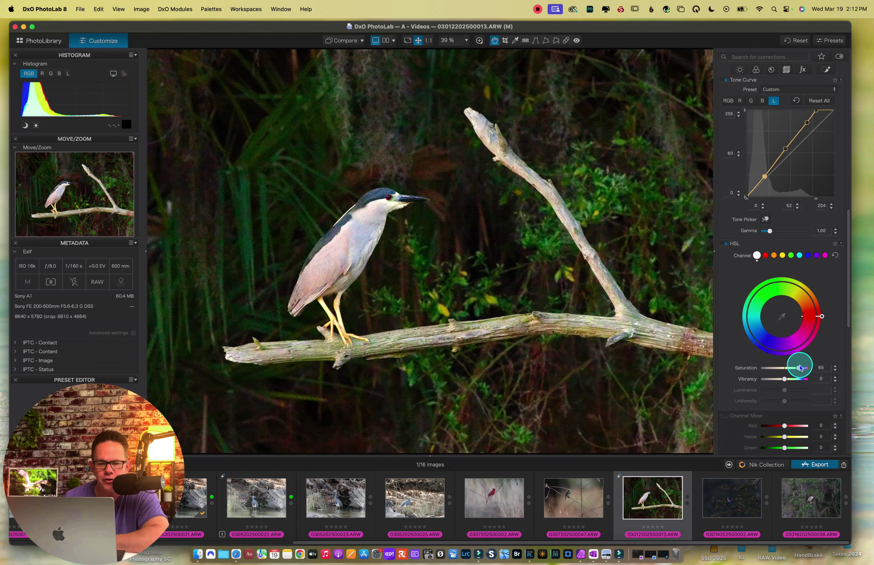
mouse_move(800, 368)
mouse_down()
mouse_move(784, 367)
mouse_move(792, 370)
mouse_up()
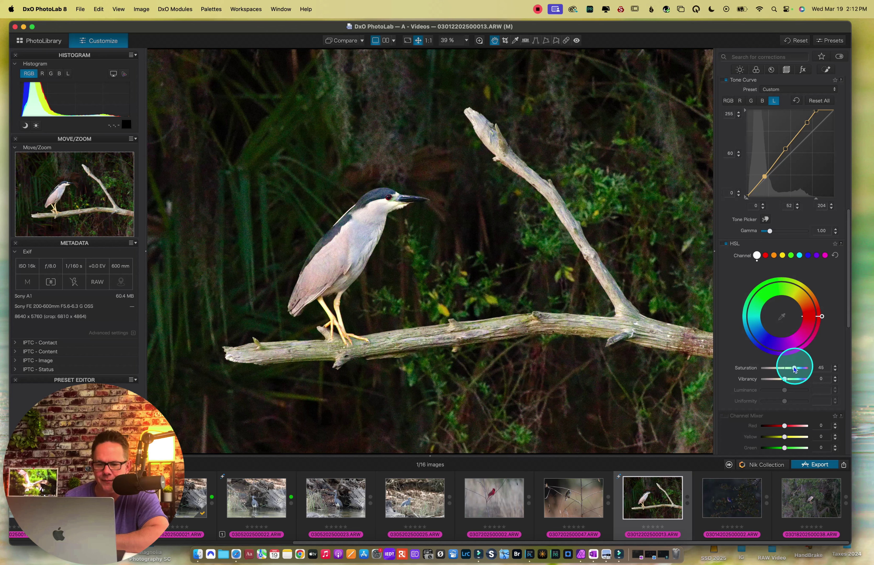
drag(792, 366, 786, 379)
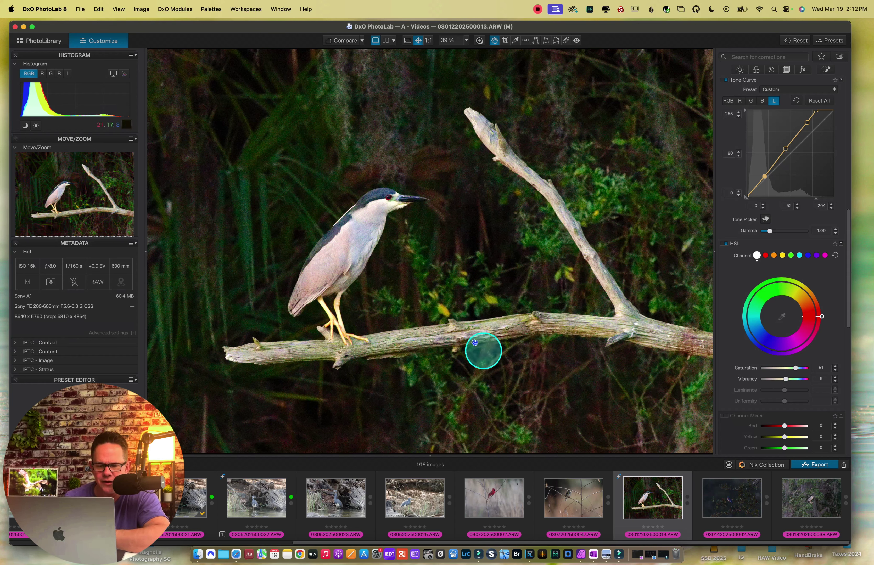
- Retarget the magenta HSL channel to the color sampled from the heron's lower body and set its saturation to -30
click(825, 256)
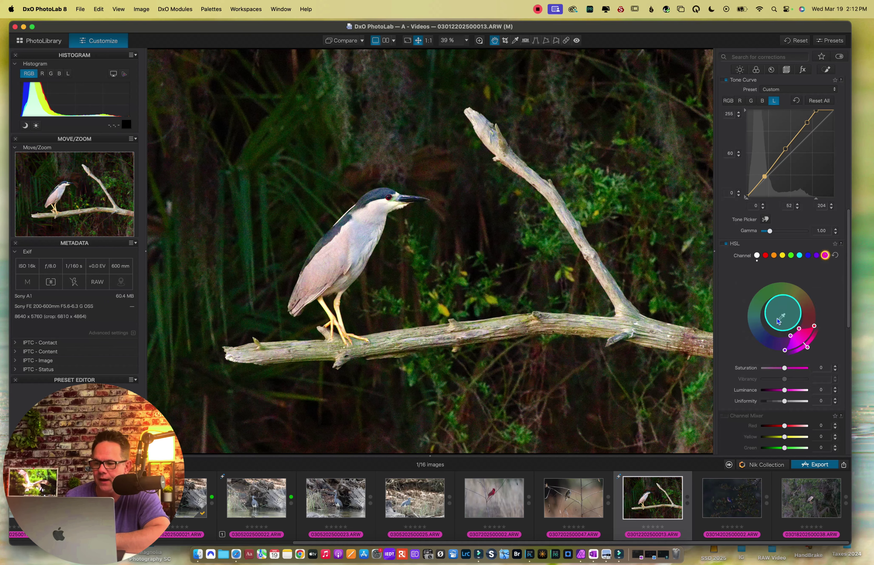
click(781, 316)
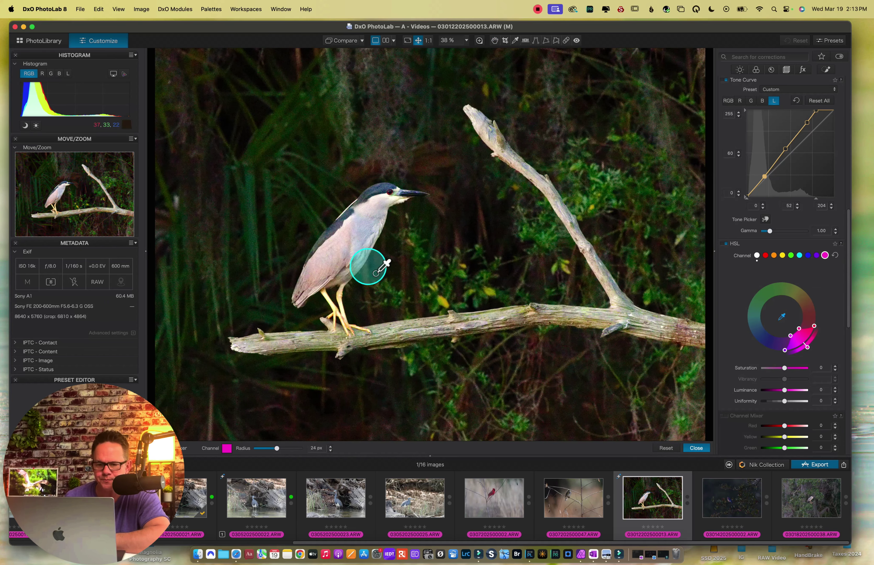
click(329, 278)
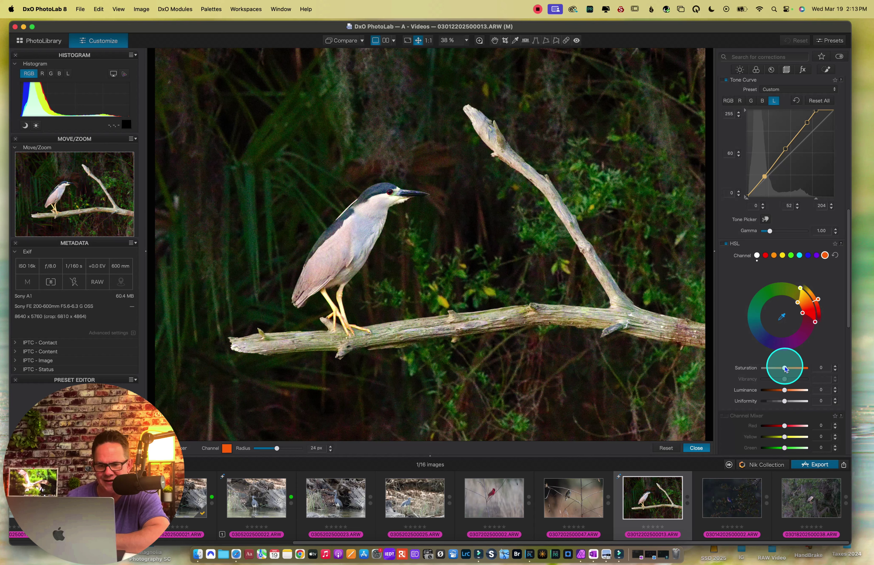
mouse_move(785, 369)
mouse_down()
mouse_move(768, 373)
mouse_move(780, 371)
mouse_up()
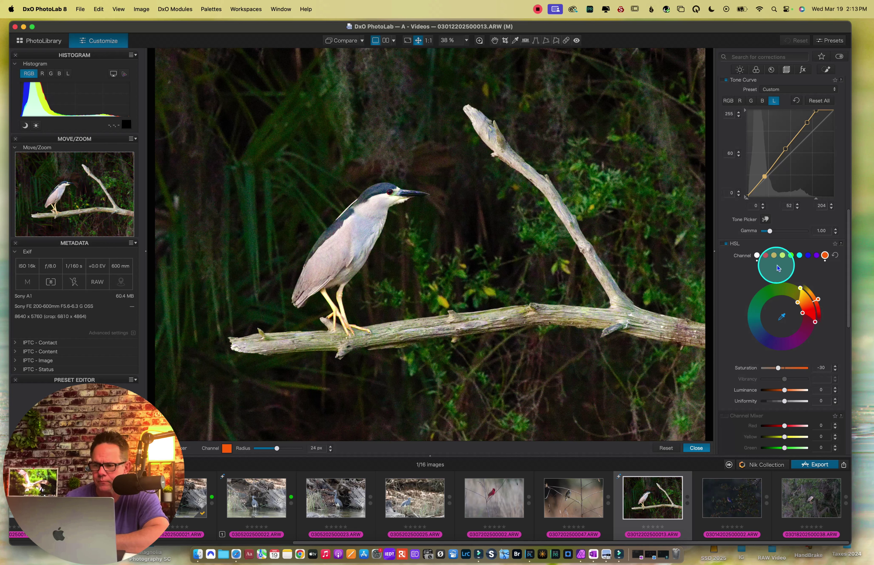
- Sample the leaves beside the upright branch for the green HSL channel and set its saturation to 3 and luminance to 19
click(791, 255)
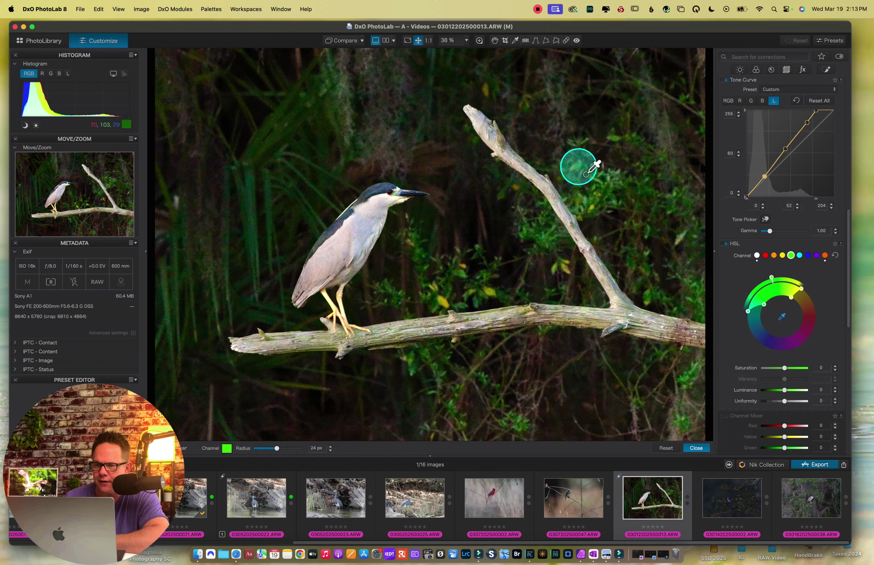
click(577, 166)
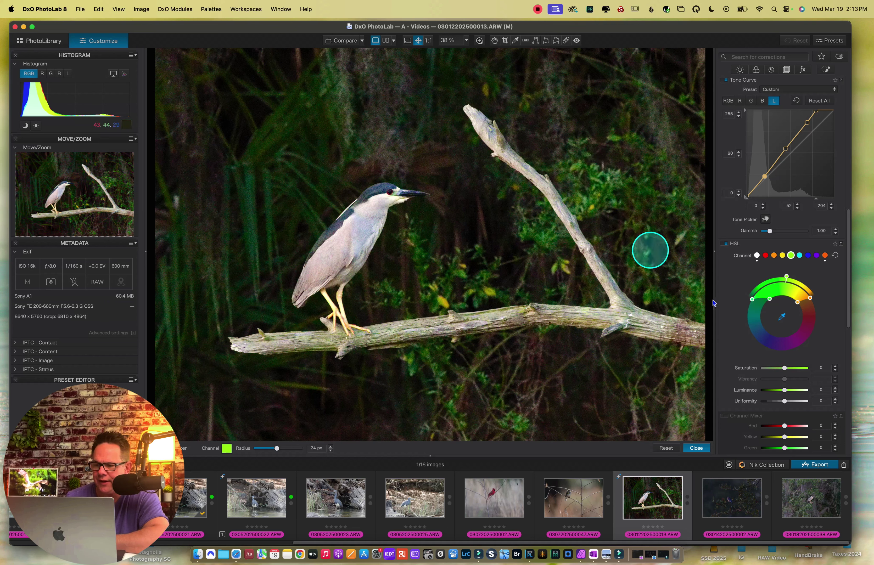
drag(782, 371, 773, 373)
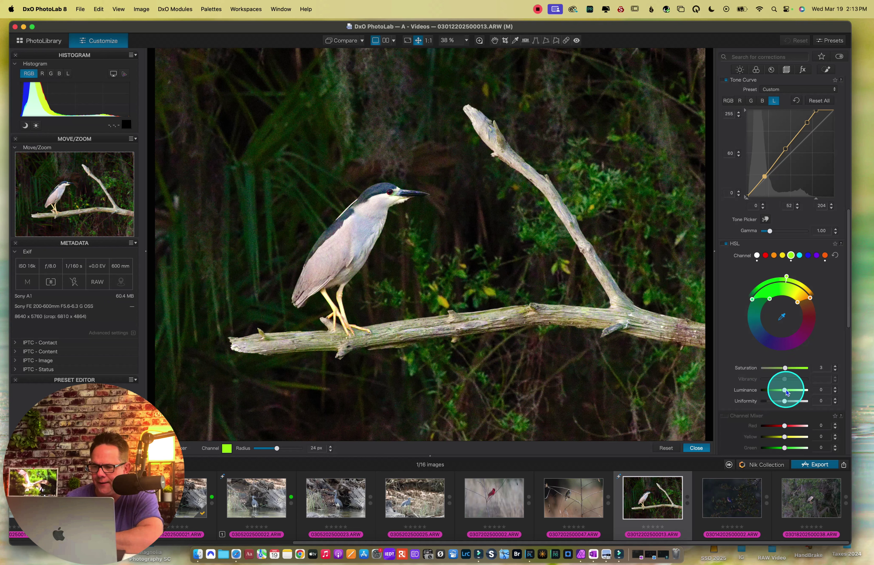
drag(786, 390, 791, 392)
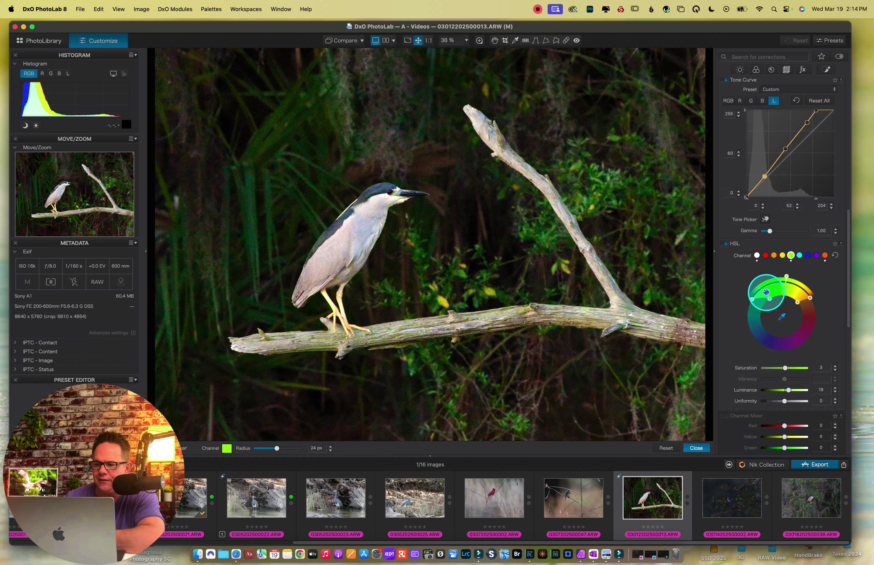
- Shift the green channel's hue slightly toward pure green on the HSL color wheel
mouse_move(777, 289)
mouse_down()
mouse_move(770, 296)
mouse_move(793, 281)
mouse_move(773, 289)
mouse_move(784, 281)
mouse_up()
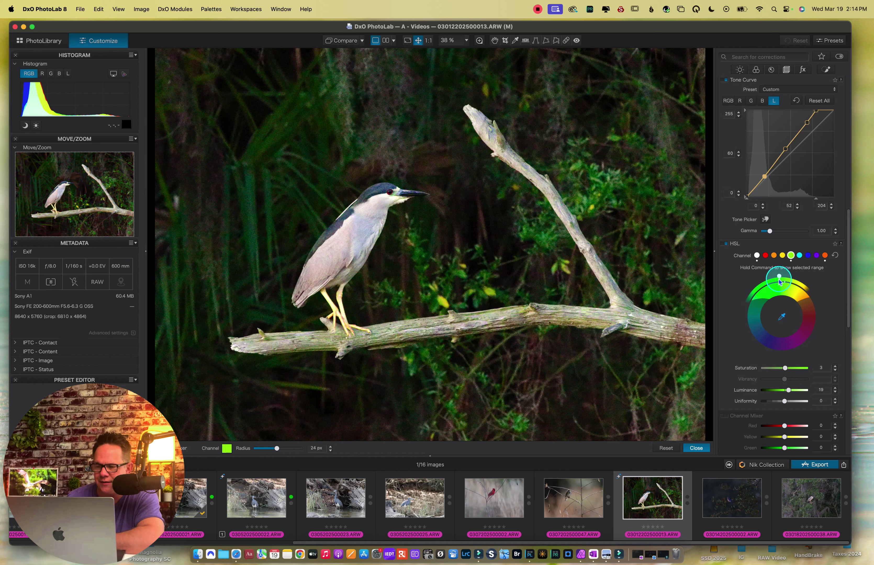
mouse_move(784, 282)
mouse_down()
mouse_move(769, 296)
mouse_move(777, 291)
mouse_up()
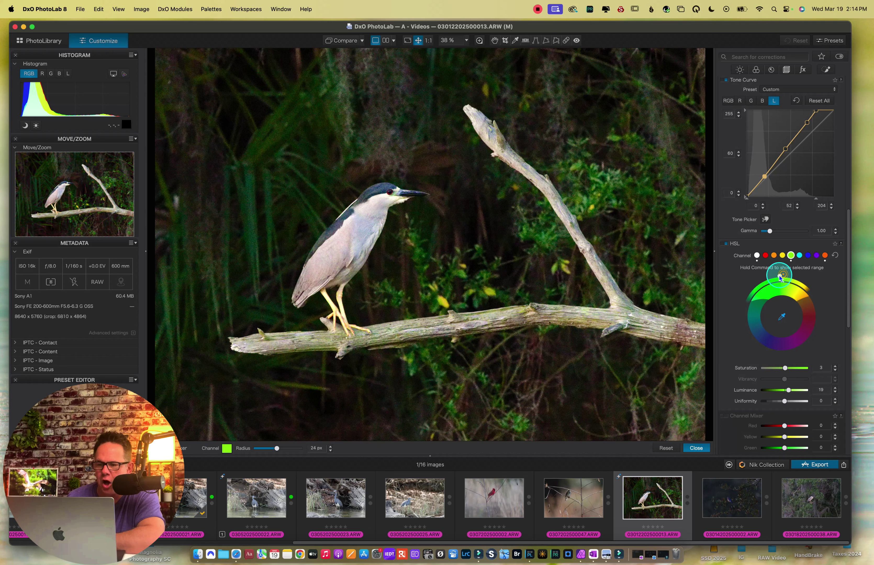
mouse_move(779, 278)
mouse_down()
mouse_move(803, 280)
mouse_move(788, 276)
mouse_move(760, 287)
mouse_move(782, 280)
mouse_up()
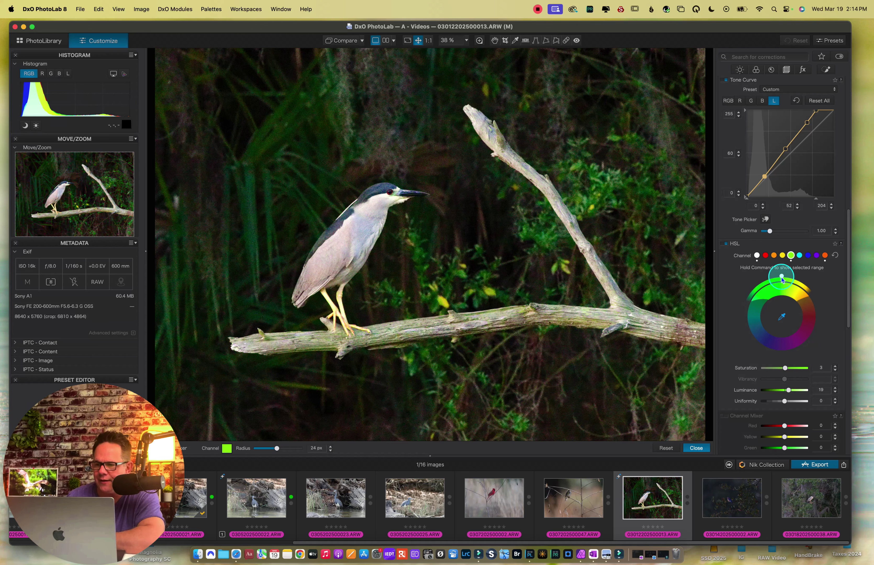
drag(782, 281, 781, 280)
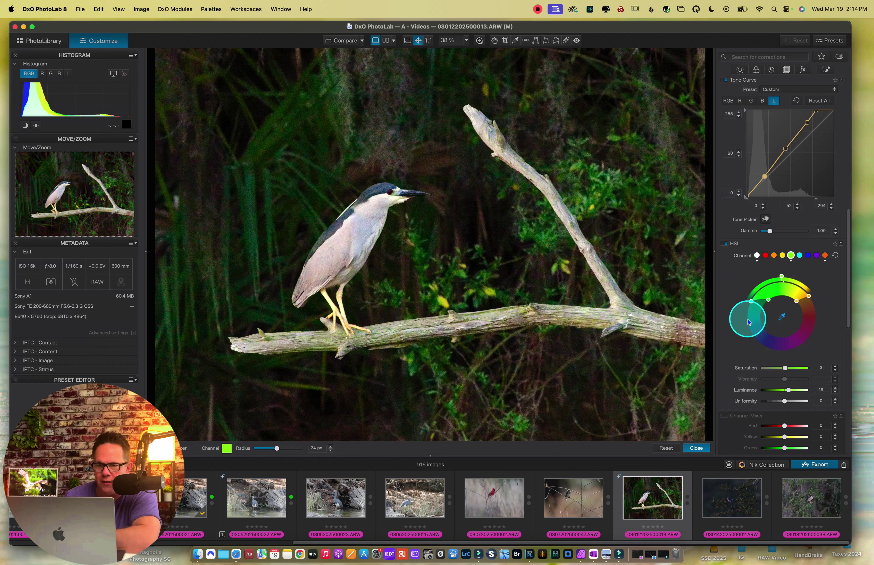
- Sample the heron's dark head for the blue HSL channel and set its saturation to 10 and luminance to -14
click(808, 255)
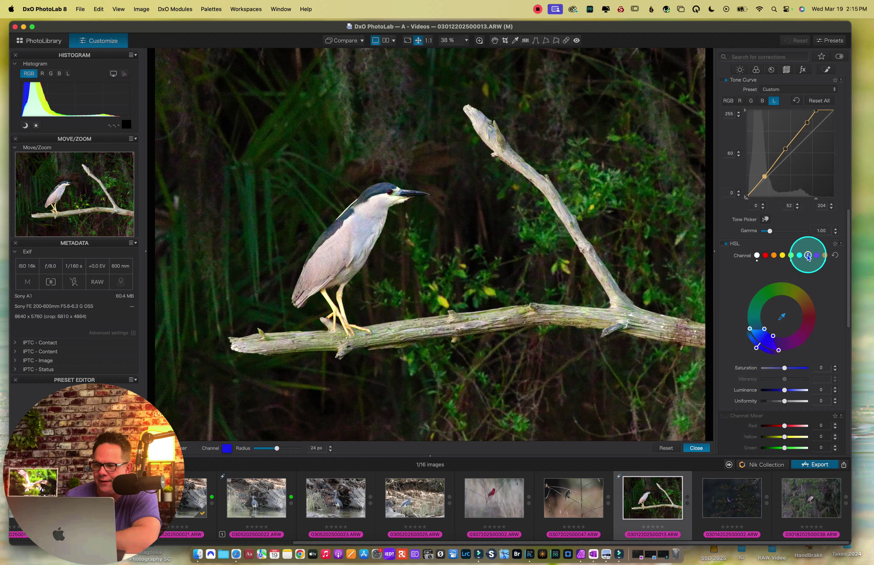
click(386, 196)
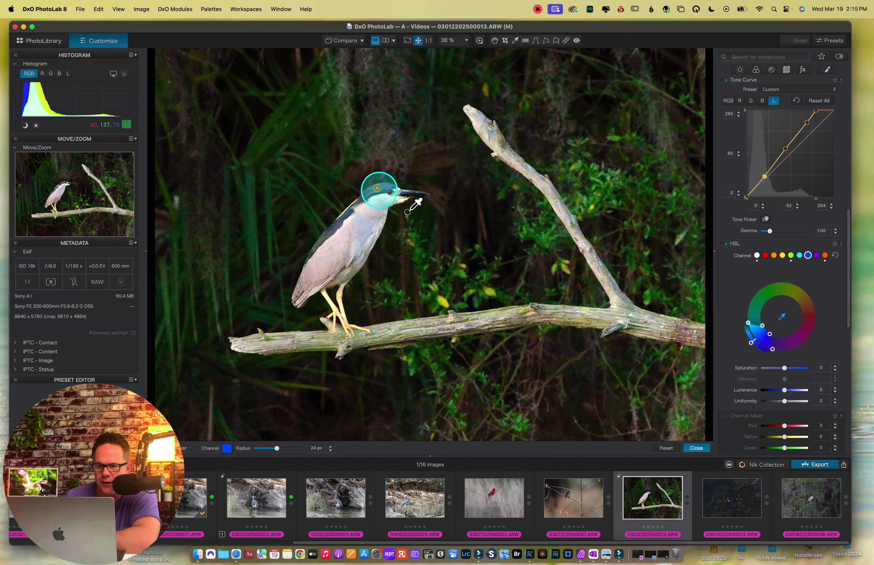
click(784, 369)
drag(786, 370, 770, 393)
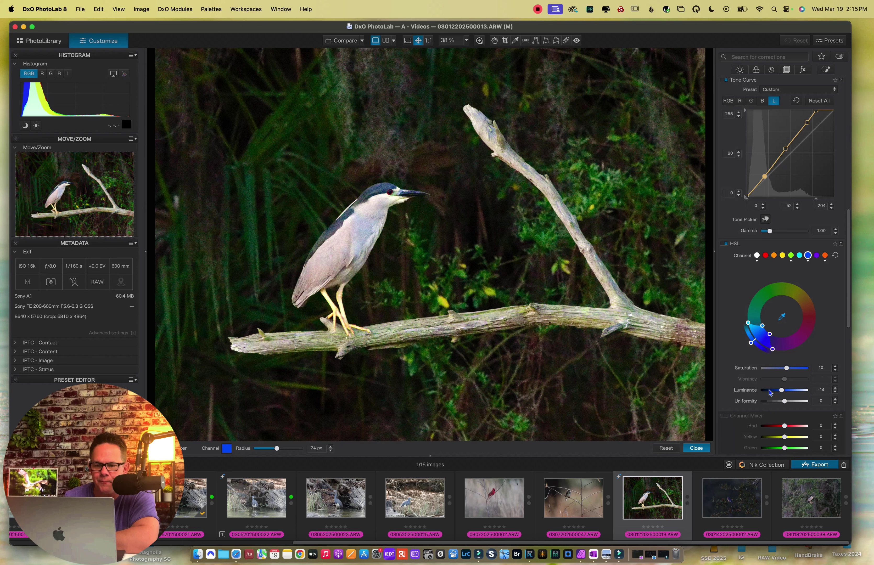
scroll(734, 328, down, 8)
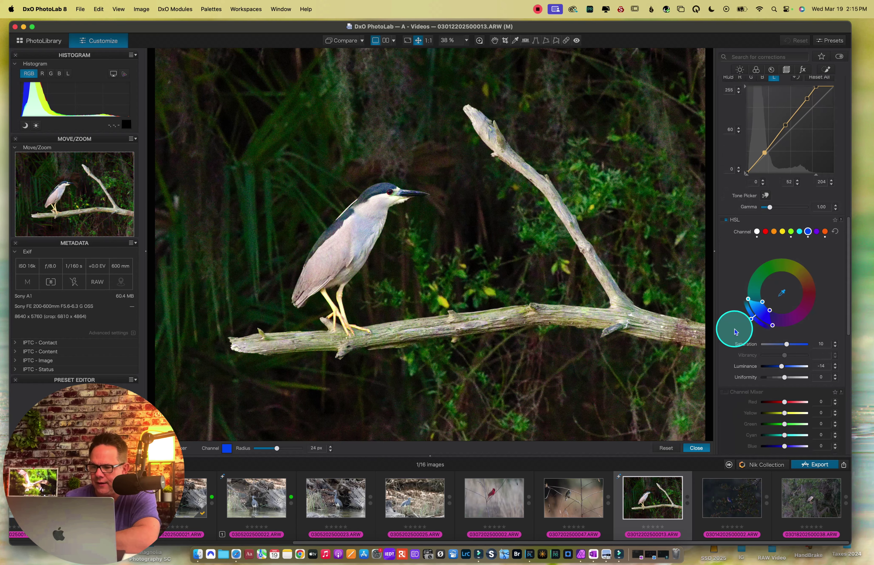
scroll(735, 333, up, 3)
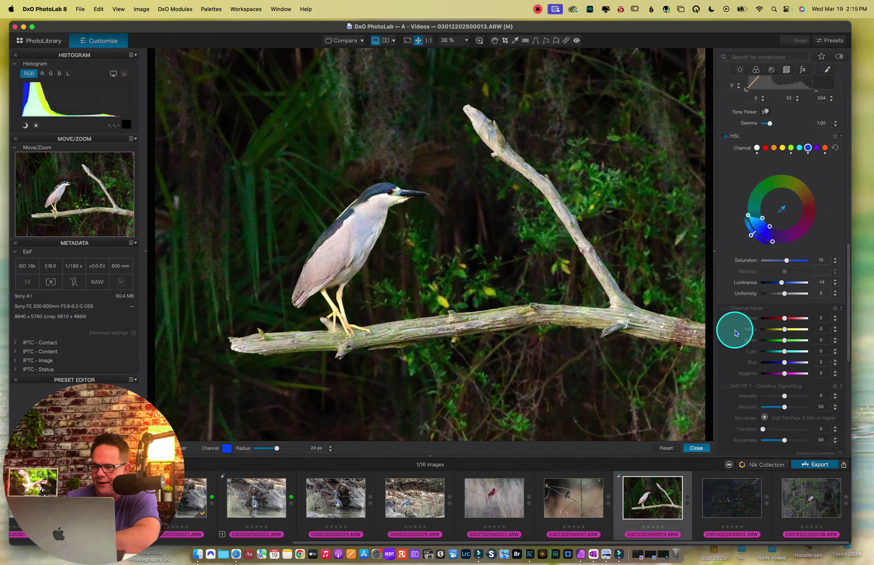
scroll(735, 332, up, 15)
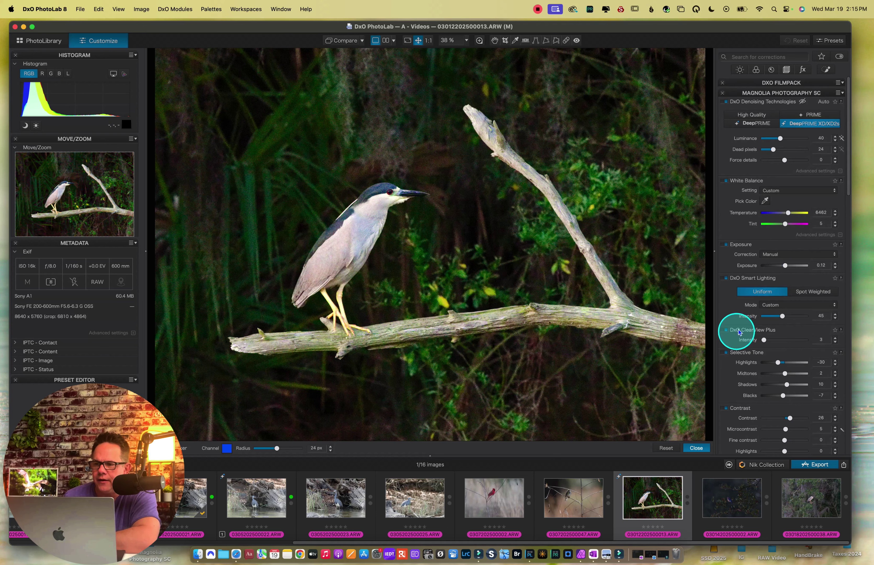
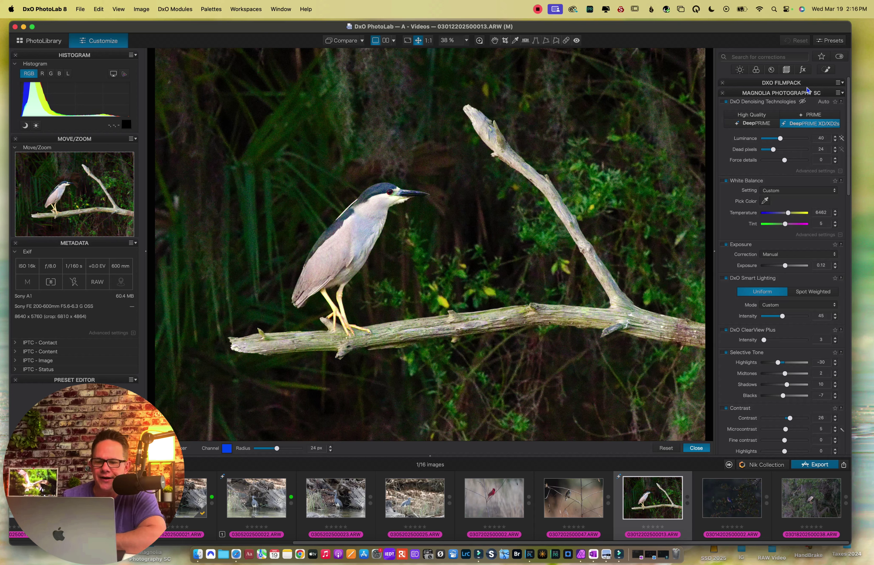
- Resample the active HSL channel from the background just behind the heron's neck and close the color picker
click(344, 201)
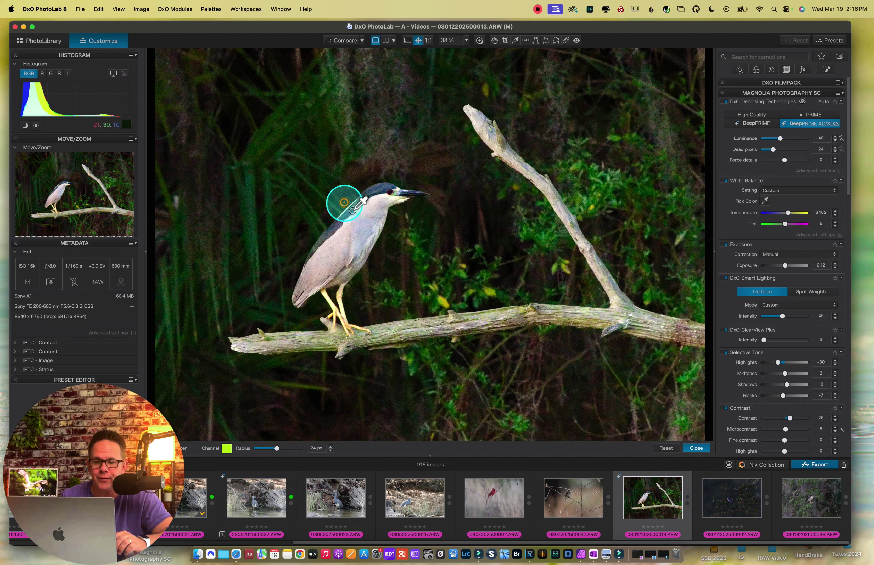
scroll(767, 325, down, 6)
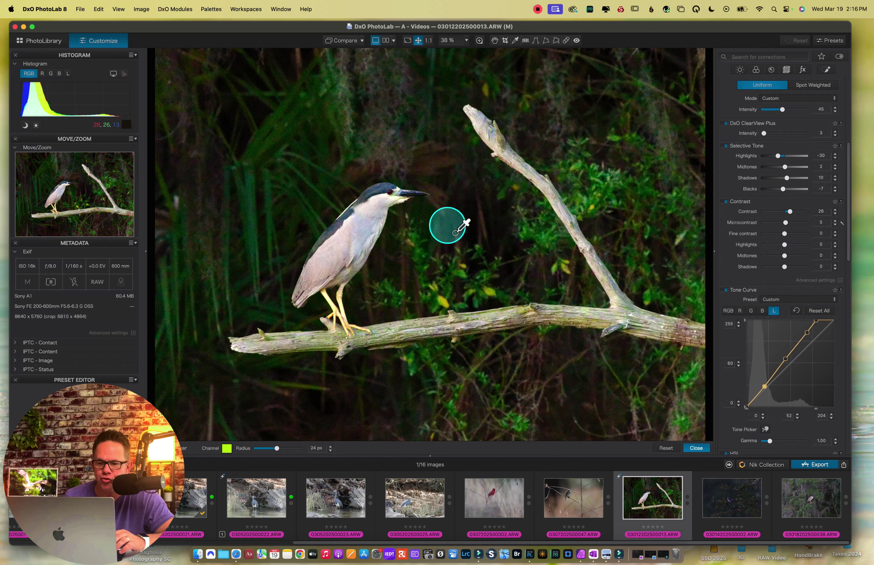
scroll(779, 323, down, 5)
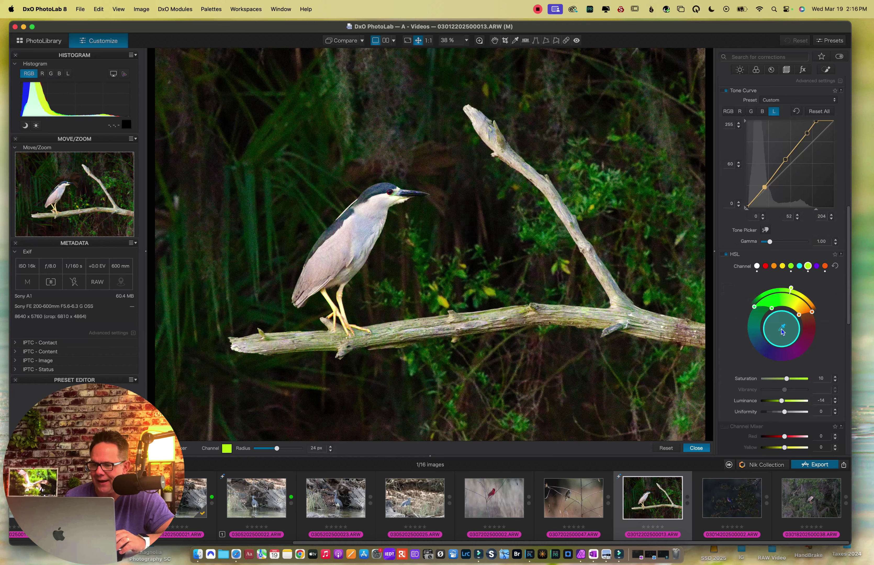
click(781, 328)
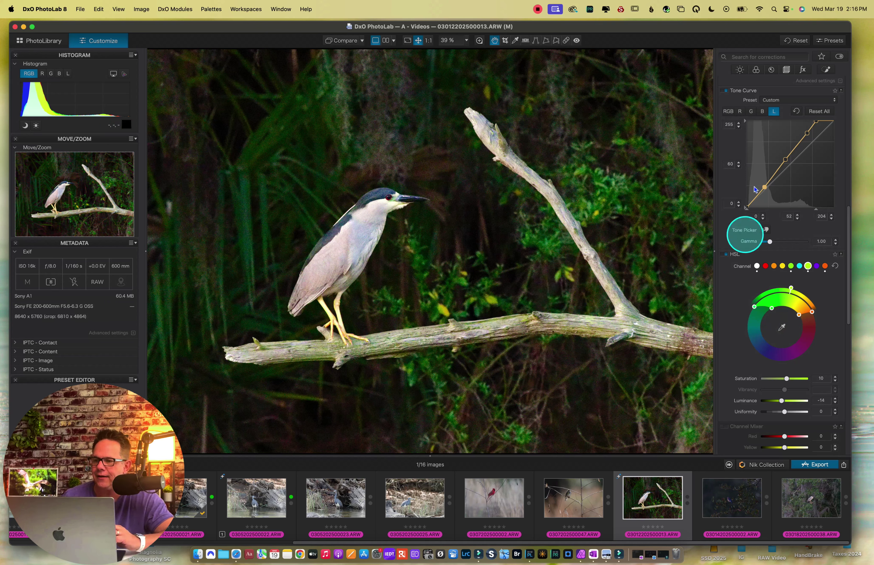
- Paint a local adjustment brush mask over the heron's red iris with a brush size of 96
key(ctrl+m)
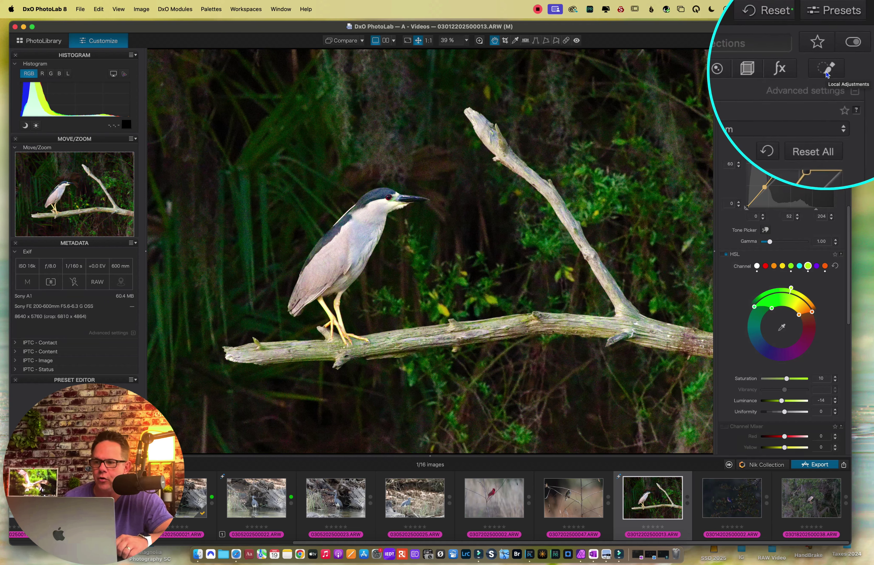
click(825, 70)
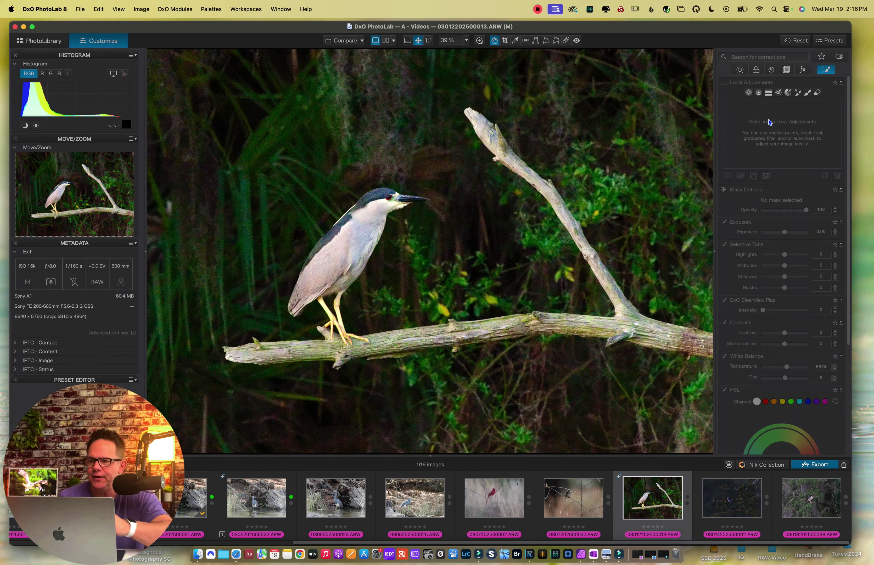
click(808, 95)
drag(351, 192, 368, 212)
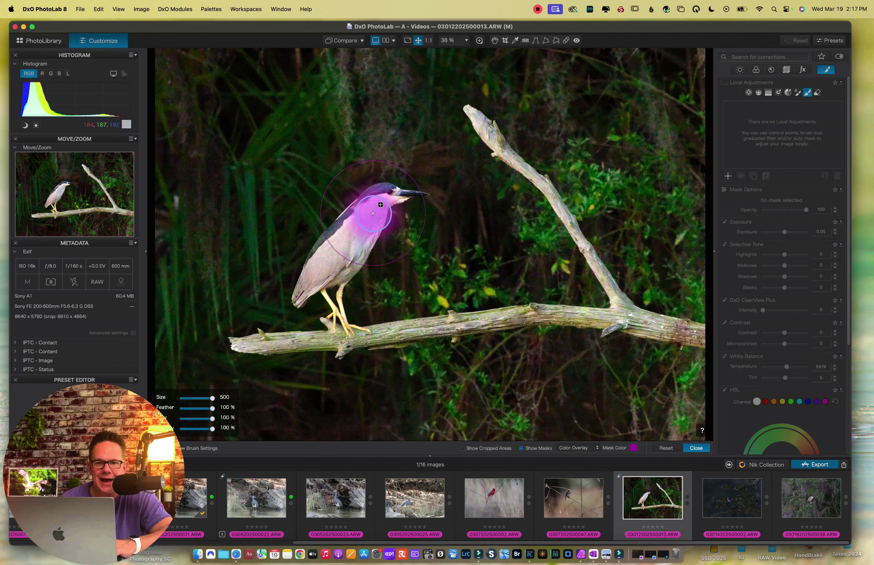
scroll(384, 209, down, 5)
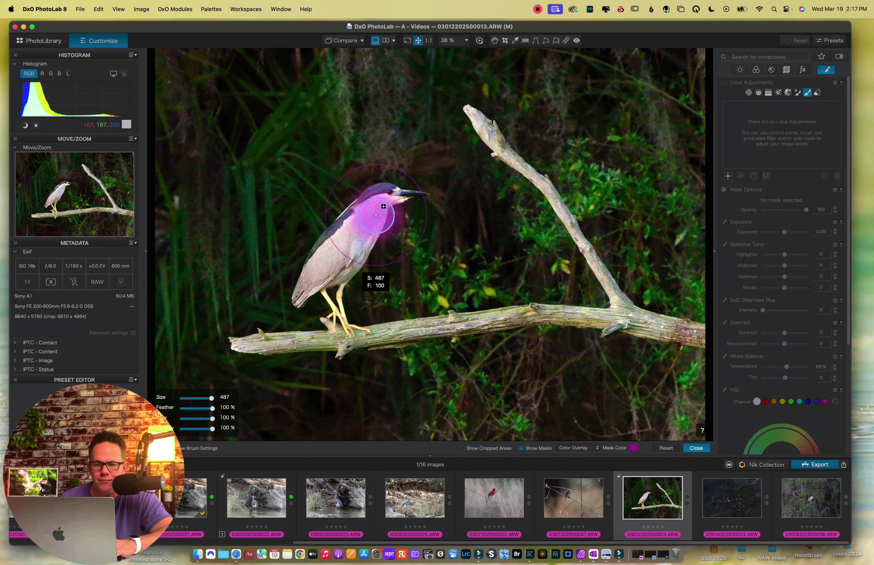
scroll(385, 212, down, 10)
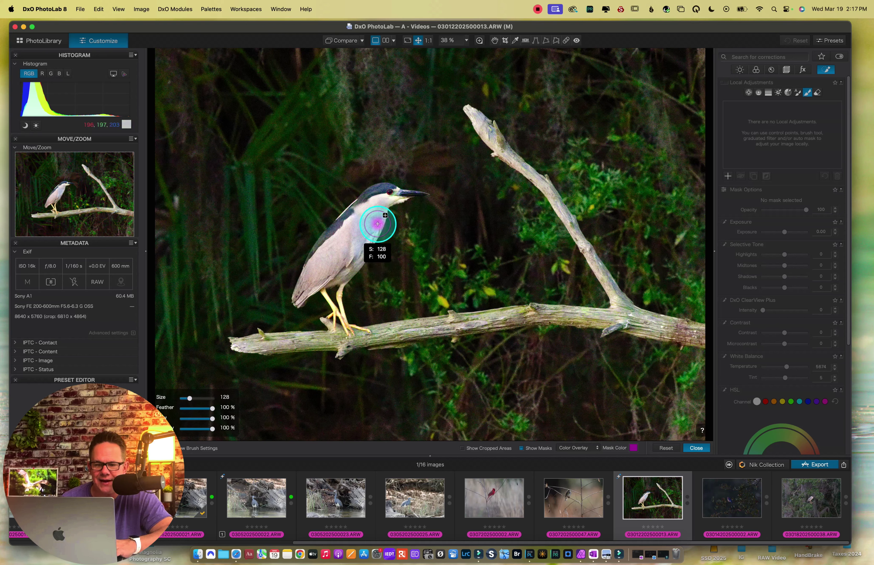
scroll(385, 215, down, 3)
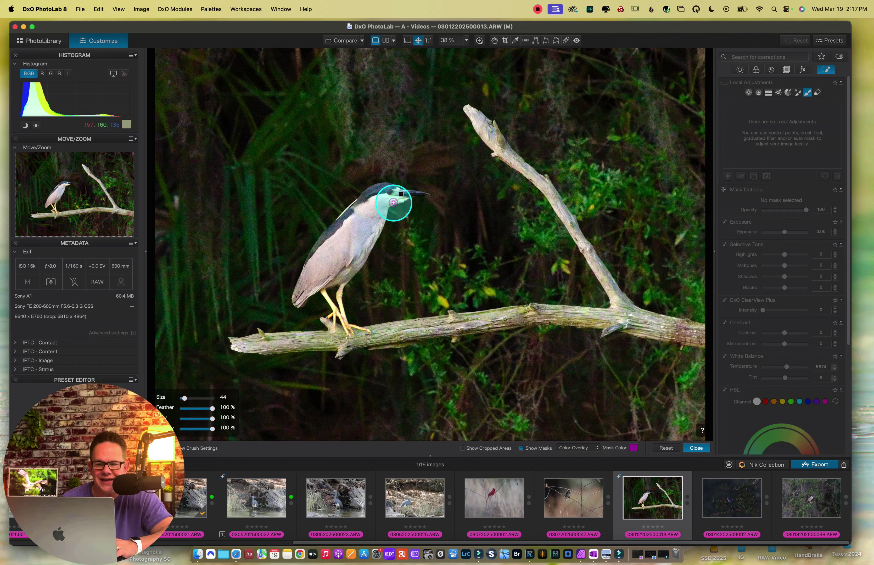
key(e)
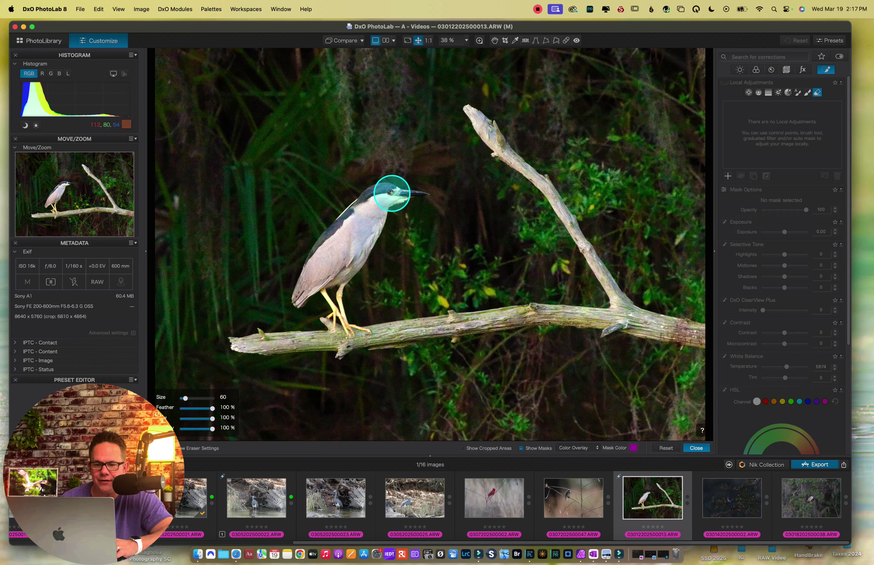
scroll(390, 195, up, 4)
scroll(388, 192, up, 5)
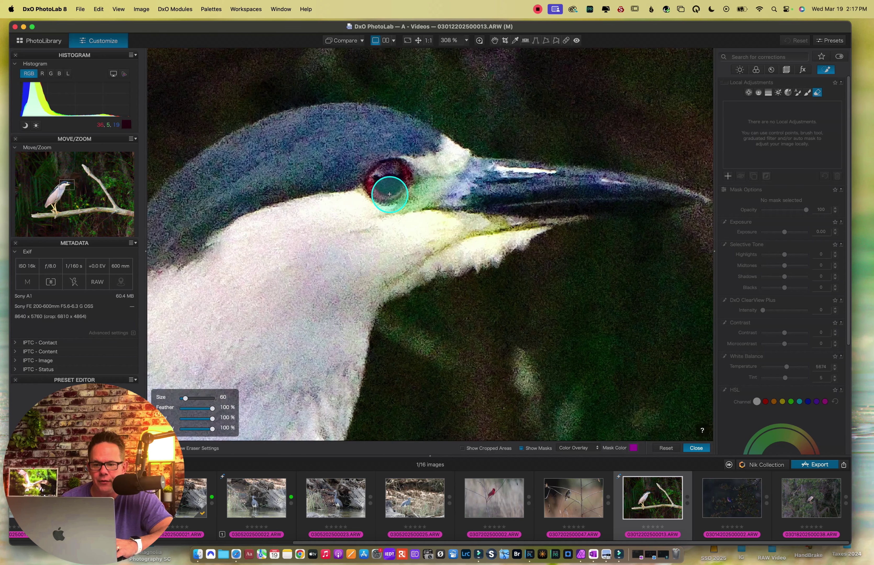
key(b)
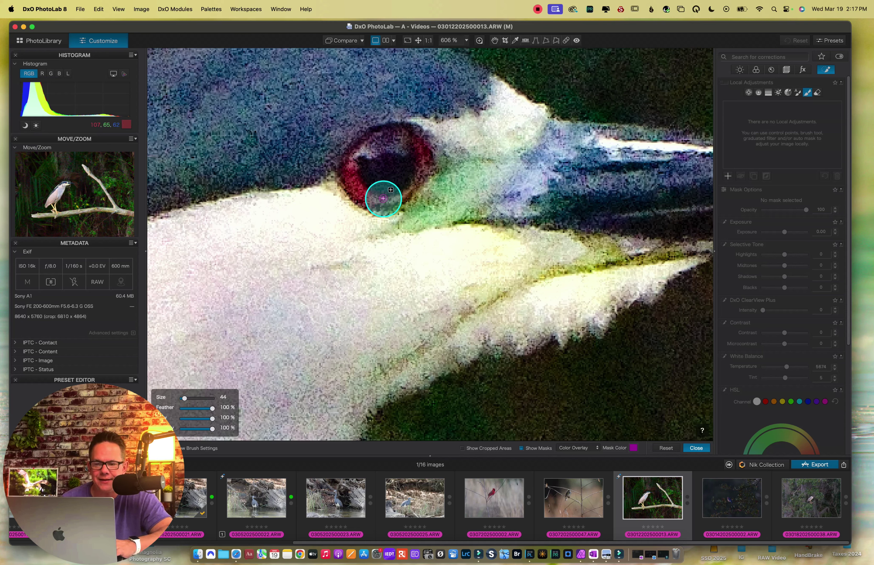
scroll(381, 201, up, 2)
scroll(382, 202, up, 5)
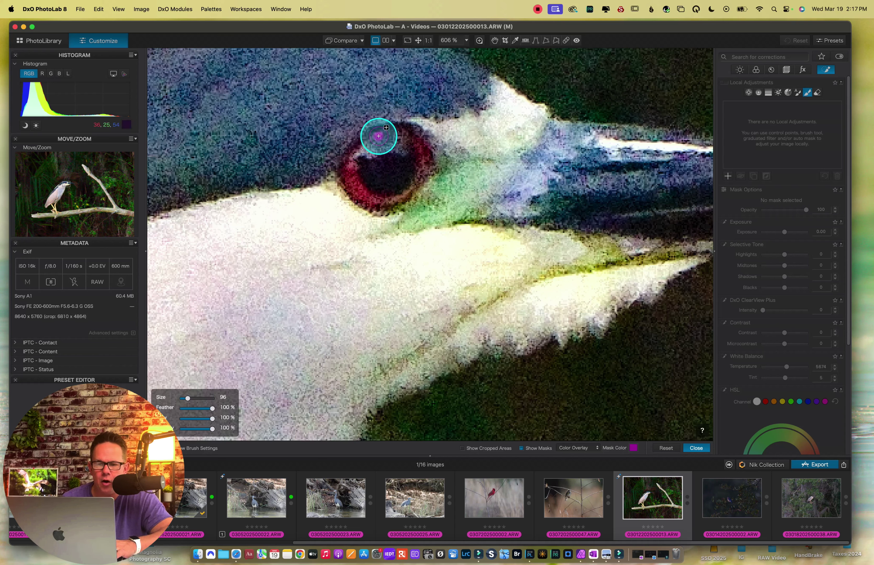
mouse_move(380, 133)
mouse_down()
mouse_move(346, 179)
mouse_move(374, 203)
mouse_move(411, 192)
mouse_move(425, 153)
mouse_move(411, 135)
mouse_move(388, 131)
mouse_move(406, 133)
mouse_move(418, 158)
mouse_move(416, 178)
mouse_move(394, 195)
mouse_move(365, 194)
mouse_move(350, 171)
mouse_move(356, 193)
mouse_move(381, 205)
mouse_move(347, 187)
mouse_move(348, 168)
mouse_move(355, 150)
mouse_move(407, 134)
mouse_up()
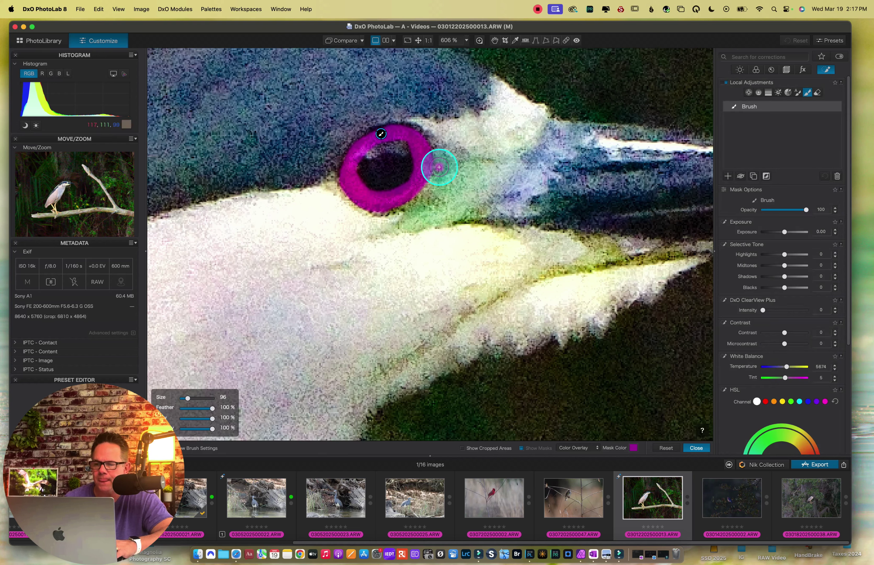
- Set the eye brush mask's exposure to 0.84 and vibrancy to 30, close mask editing, and return to the full image
scroll(780, 238, down, 5)
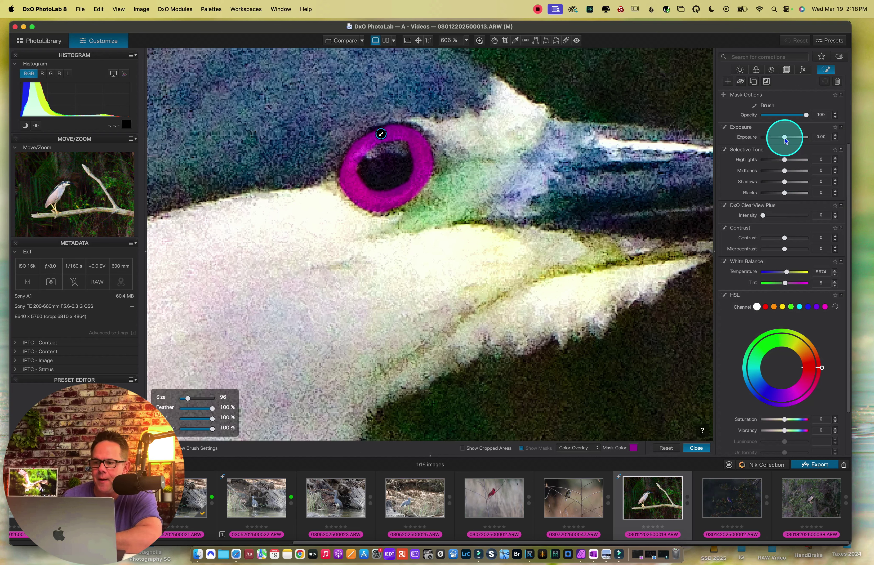
drag(785, 137, 789, 139)
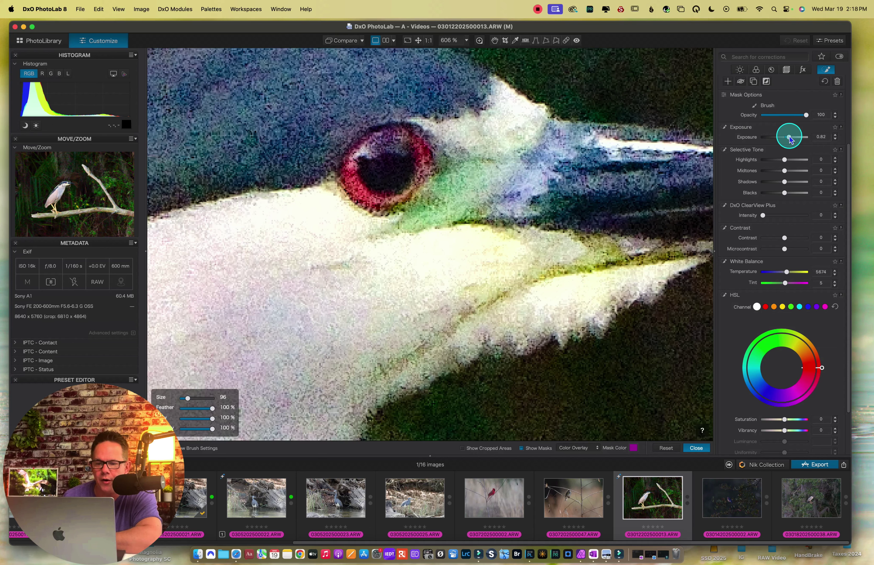
drag(789, 139, 790, 139)
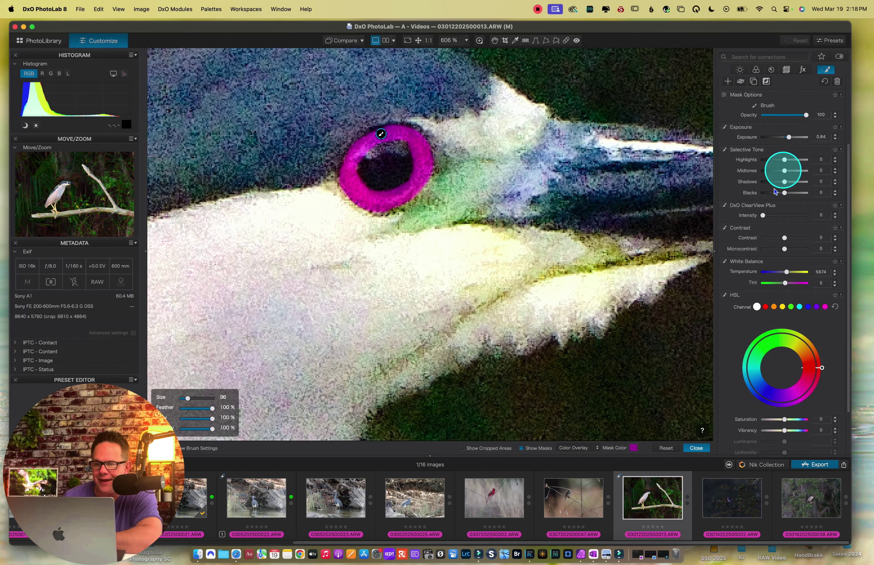
scroll(767, 275, down, 1)
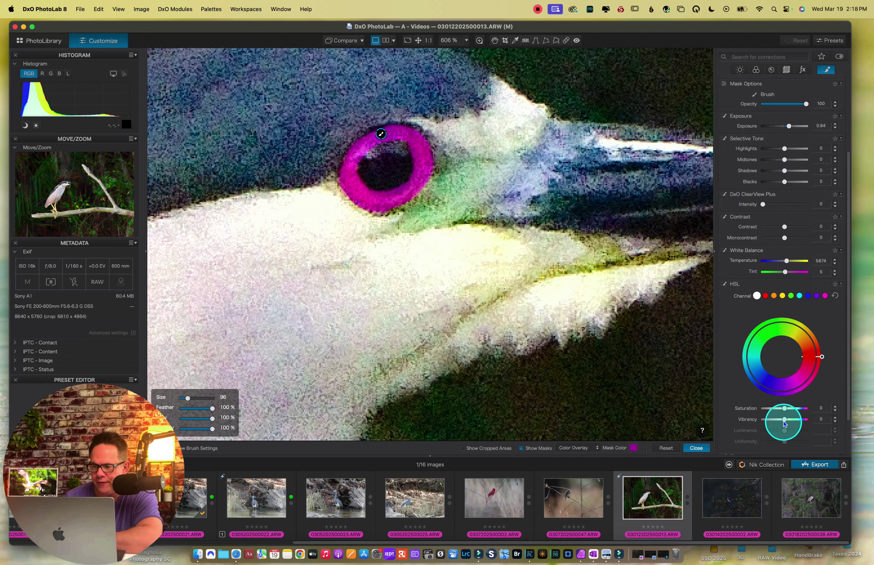
drag(784, 420, 791, 420)
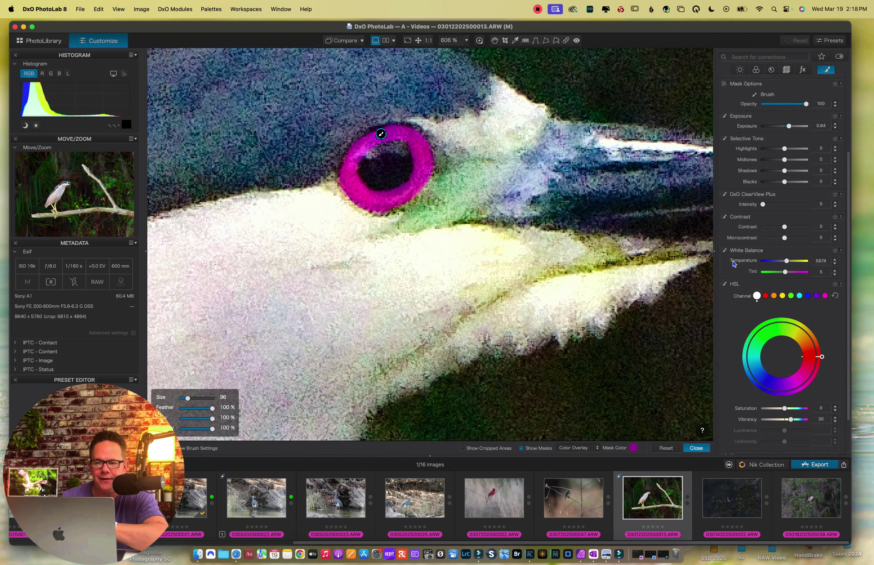
click(696, 448)
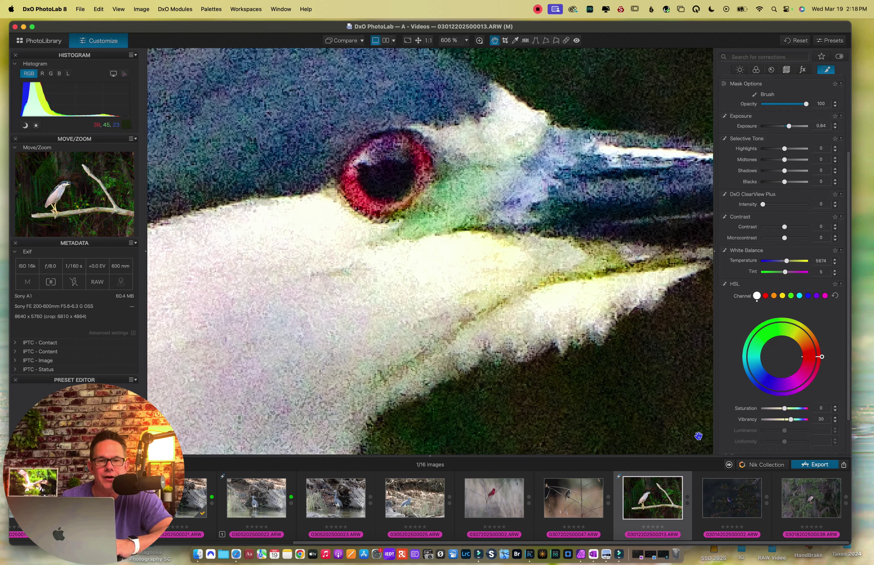
click(699, 435)
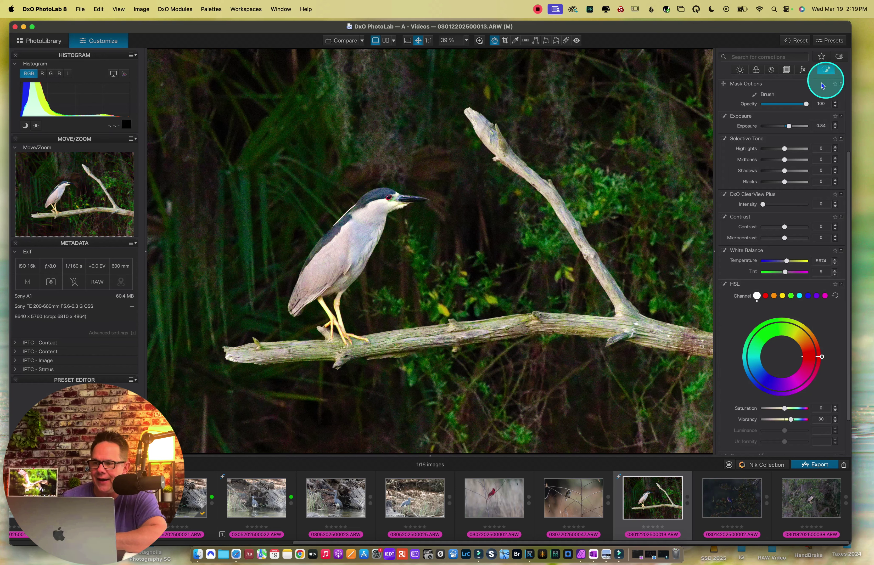
- Lower the eye brush mask's vibrancy to 16
scroll(780, 130, up, 5)
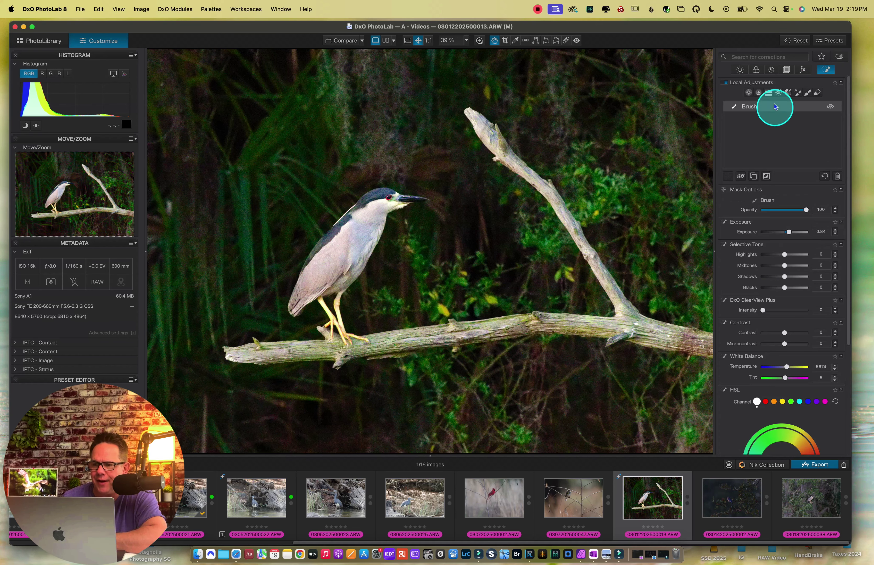
scroll(782, 215, down, 8)
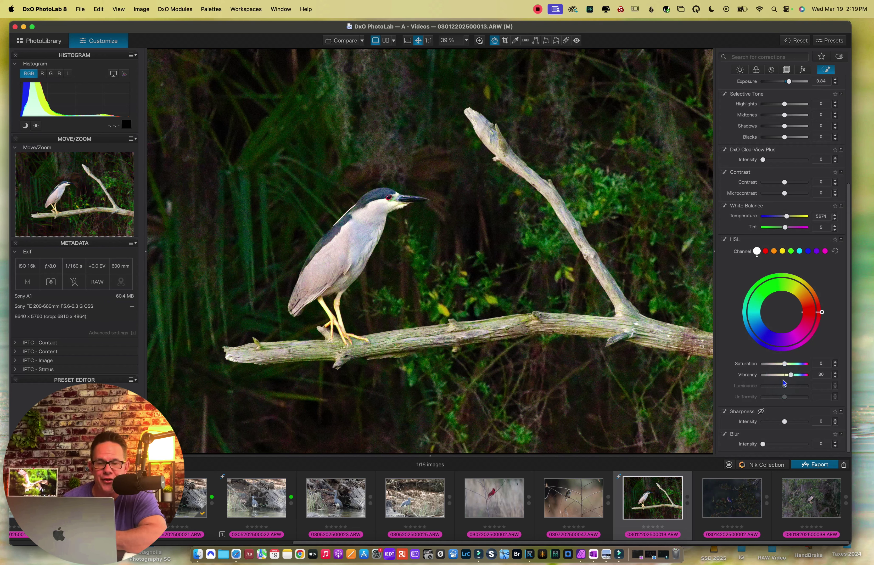
drag(789, 377, 788, 378)
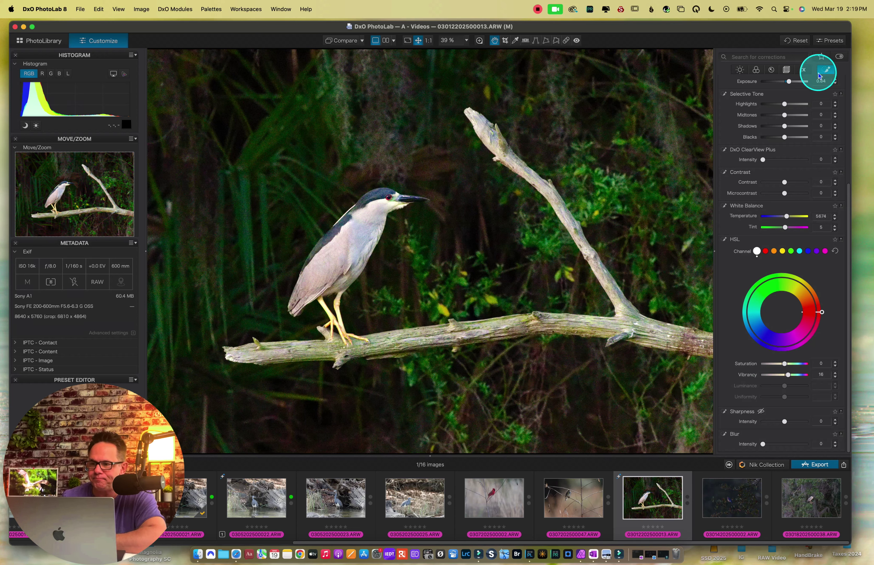
- Mask the heron from beak to tail with Auto Mask, set its exposure to 0.24, and close mask editing
scroll(798, 129, up, 5)
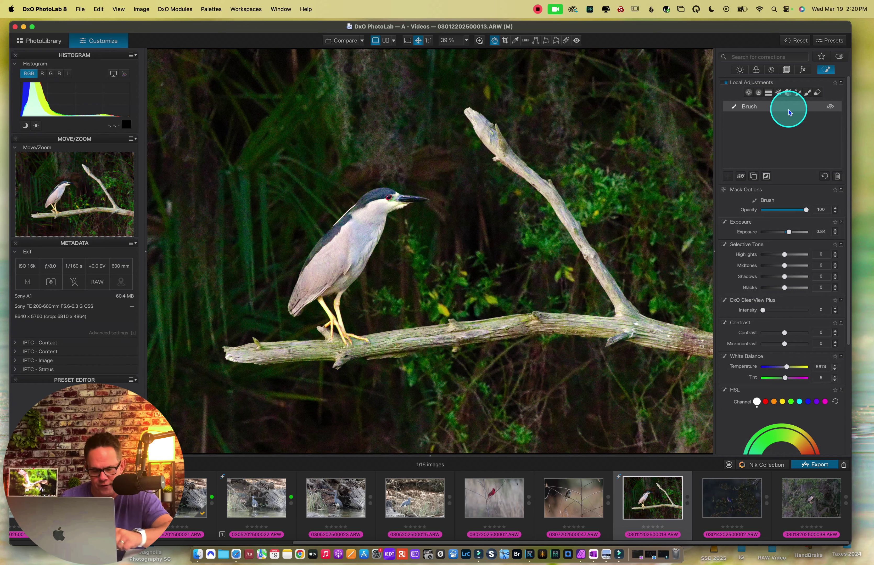
key(ctrl+alt+z)
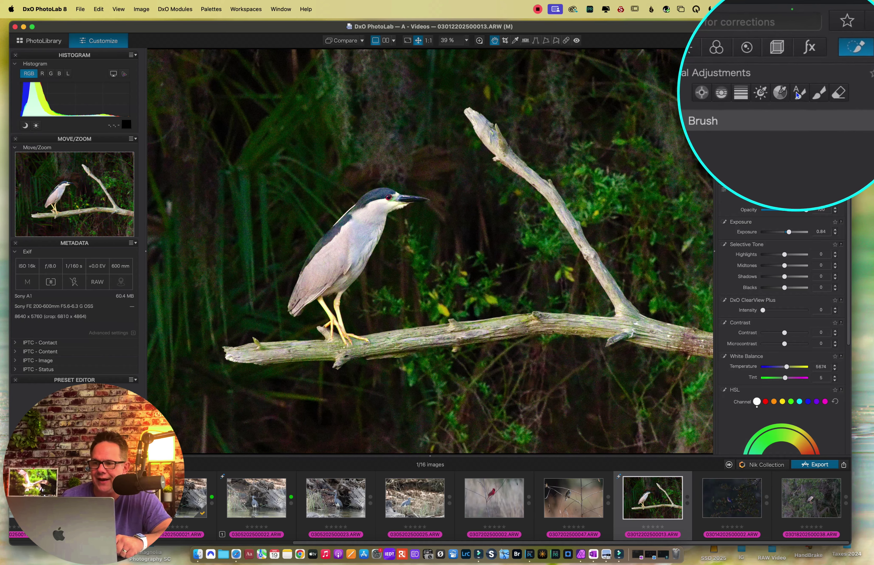
key(ctrl+alt+z)
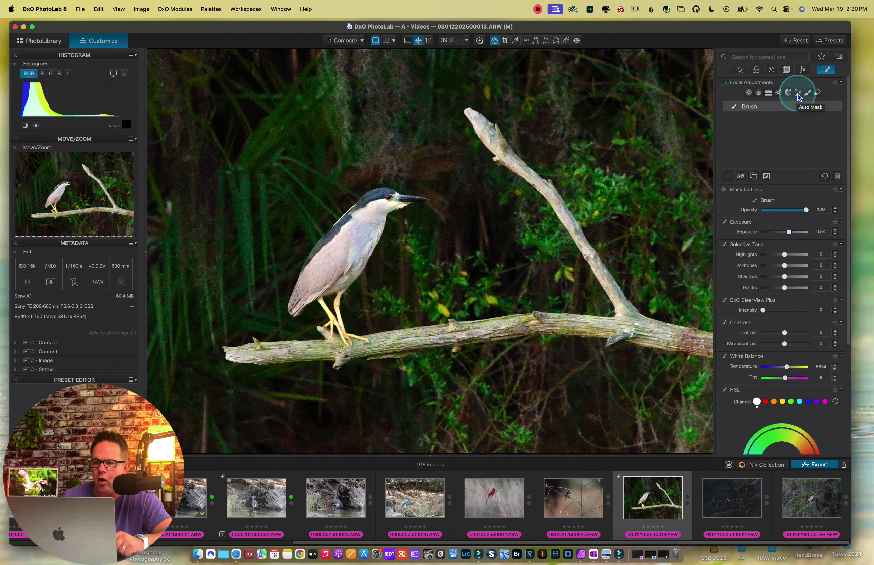
click(797, 92)
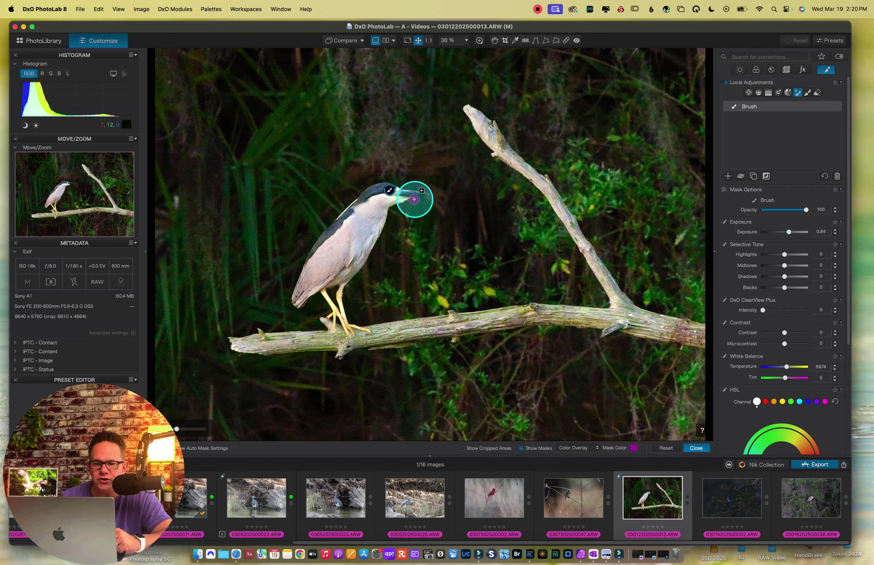
mouse_move(426, 194)
mouse_down()
mouse_move(372, 190)
mouse_move(317, 243)
mouse_move(293, 300)
mouse_move(353, 269)
mouse_move(387, 205)
mouse_move(408, 199)
mouse_move(376, 197)
mouse_move(312, 262)
mouse_move(306, 281)
mouse_move(341, 261)
mouse_move(377, 207)
mouse_move(350, 255)
mouse_move(313, 273)
mouse_move(367, 211)
mouse_move(323, 264)
mouse_move(342, 251)
mouse_up()
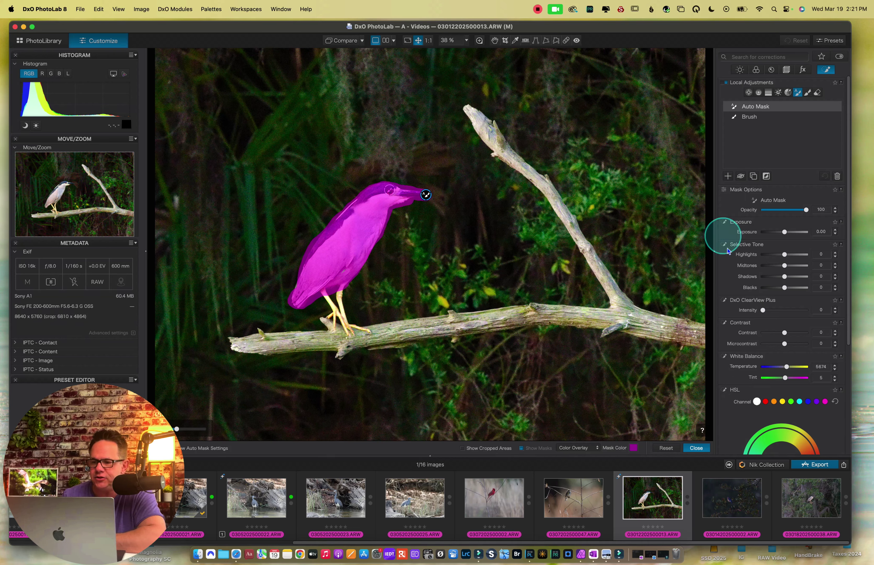
drag(784, 233, 785, 233)
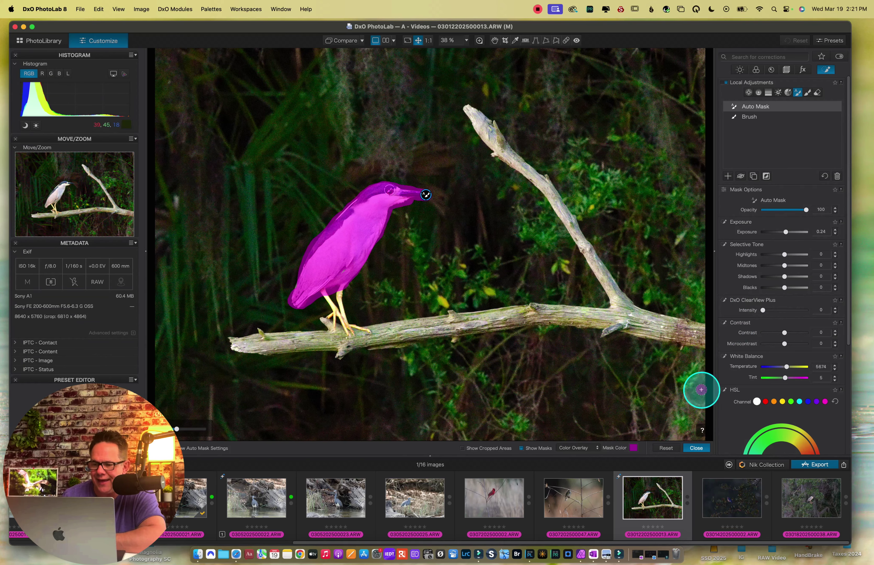
click(694, 447)
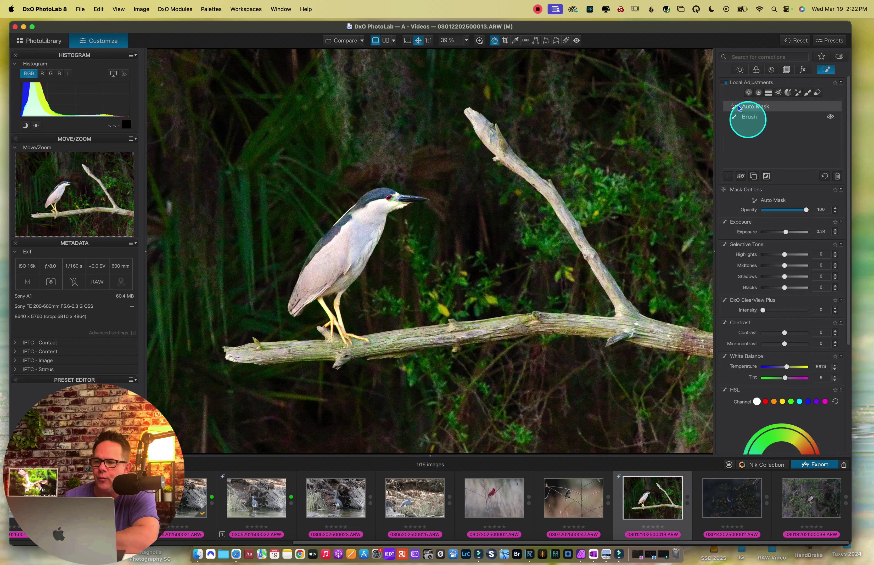
- Add a graduated filter from the photo's top edge down to about the heron's neck level and slightly lower its exposure
click(767, 95)
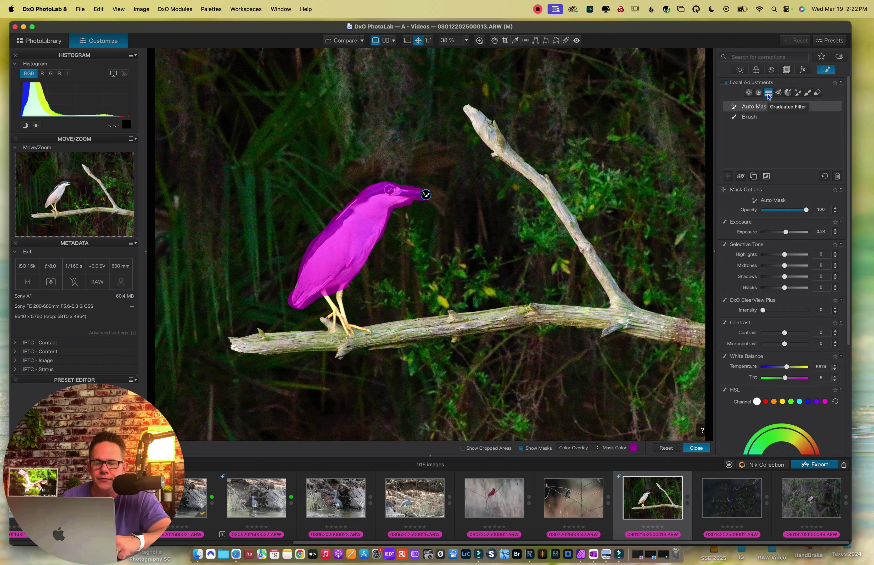
click(727, 175)
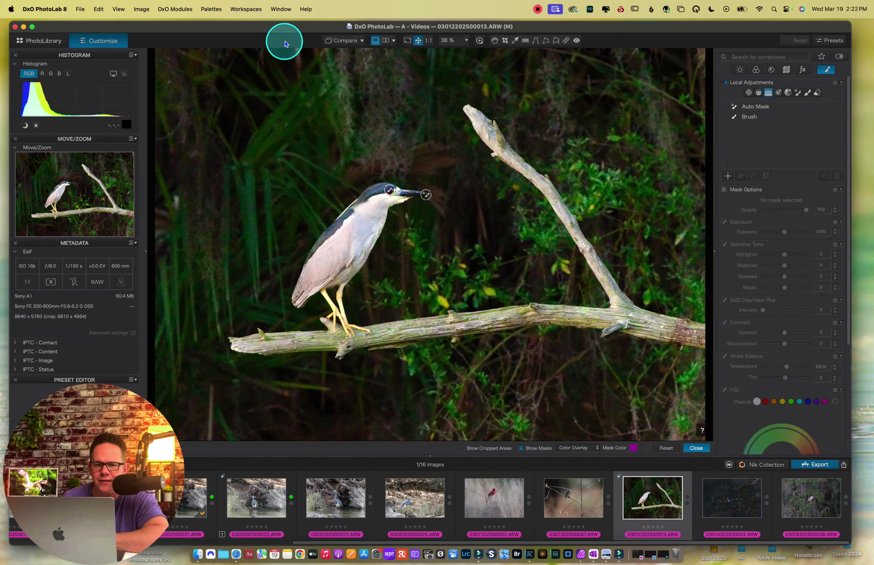
mouse_move(302, 50)
mouse_down()
mouse_move(297, 168)
mouse_move(315, 202)
mouse_up()
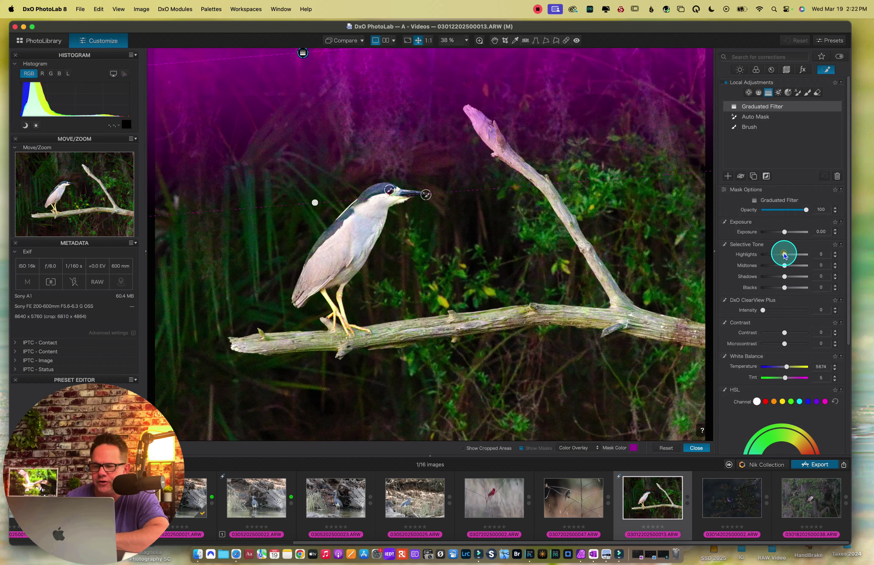
drag(784, 255, 780, 233)
- Add a separate graduated filter slanting up from the photo's bottom edge to the heron's feet and set its exposure to -0.72
click(727, 176)
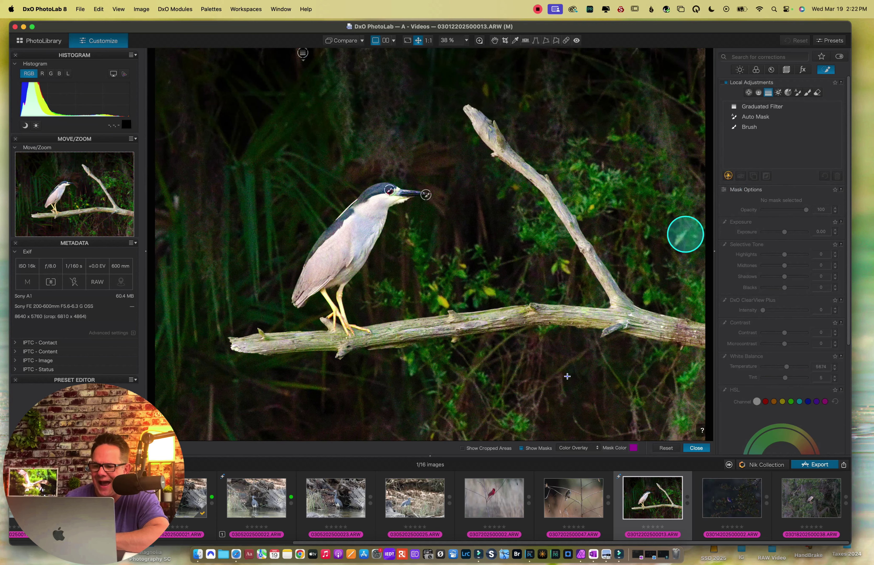
mouse_move(440, 441)
mouse_down()
mouse_move(371, 323)
mouse_move(374, 332)
mouse_up()
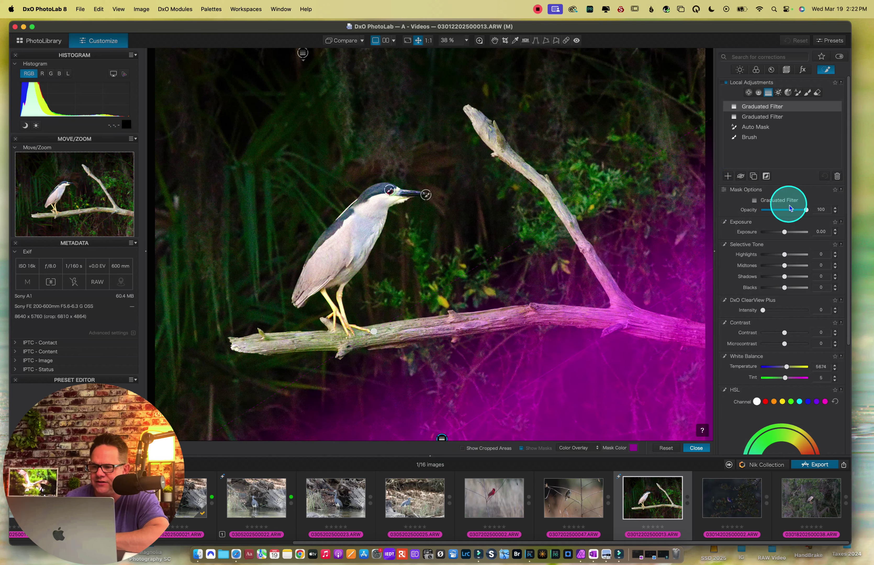
drag(784, 232, 780, 231)
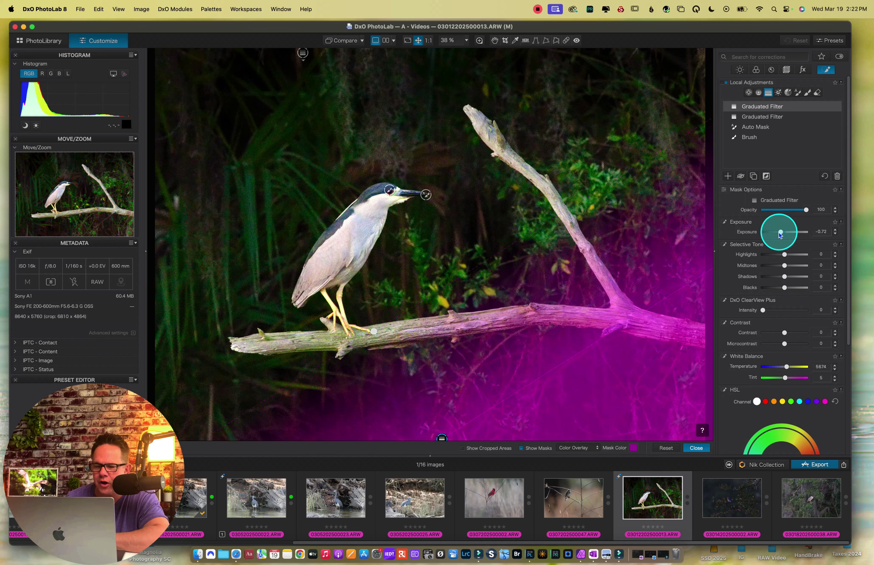
- Add a third graduated filter slanting from the photo's upper-right corner toward the heron and set its exposure to -0.97
click(727, 178)
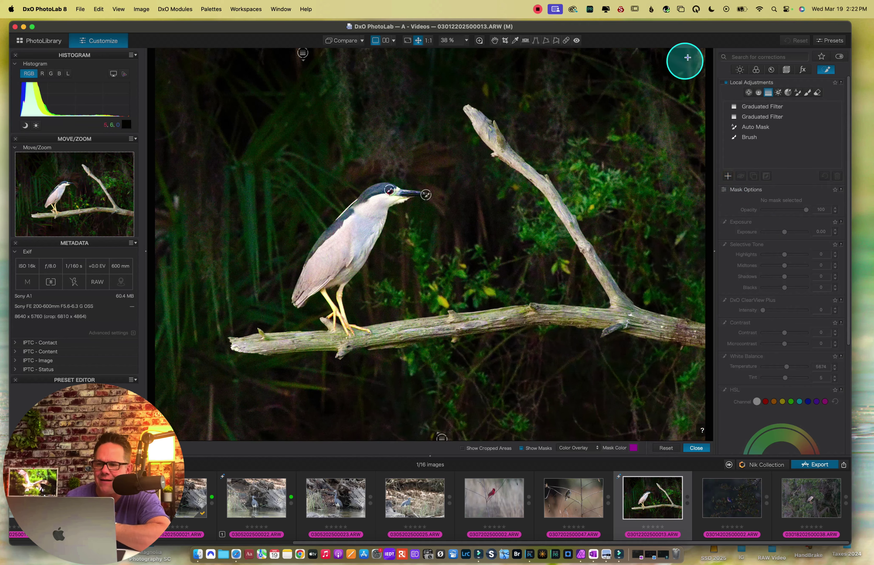
drag(687, 57, 489, 227)
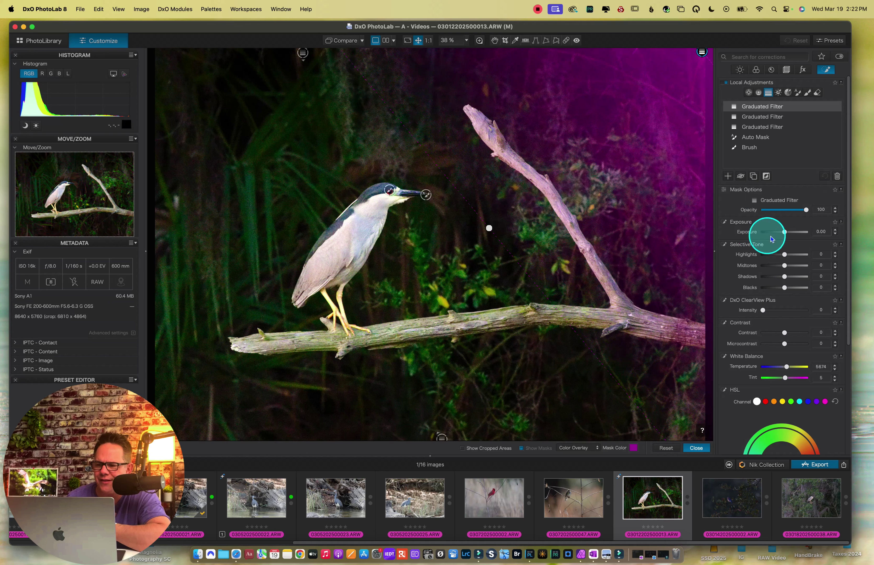
drag(772, 239, 779, 231)
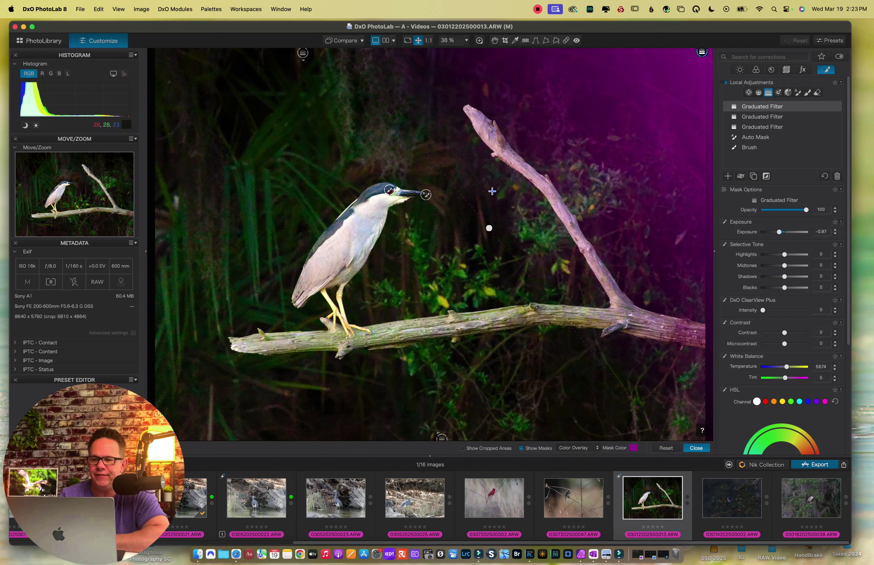
- Delete all three graduated filters, leaving the Auto Mask and Brush masks, and close mask editing
click(837, 177)
click(837, 176)
click(837, 176)
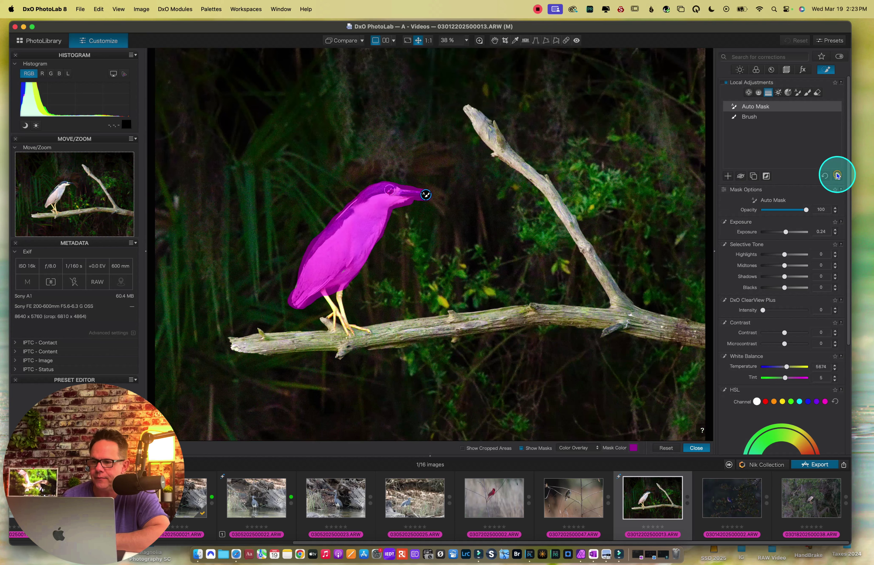
click(693, 448)
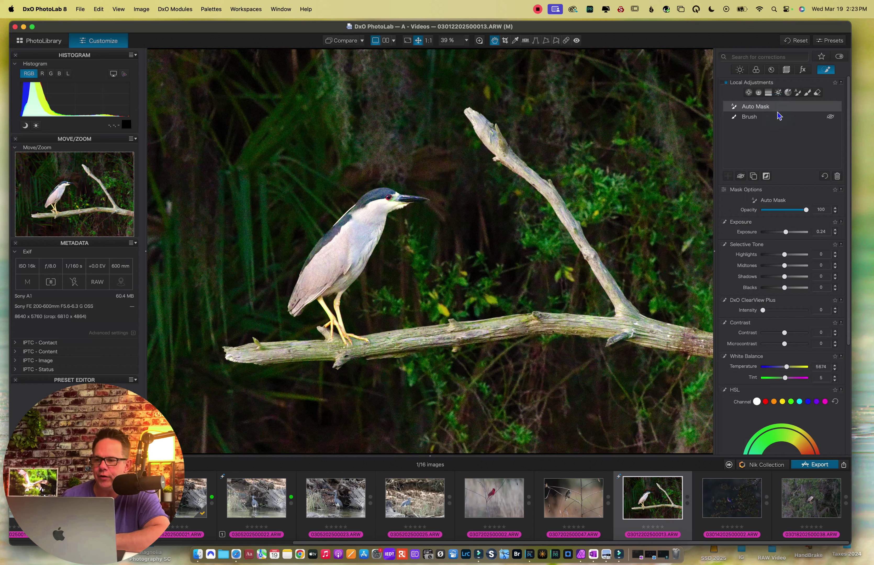
- Paint a new brush mask at size 500 around the photo's outer edges and set its exposure to -0.42
click(807, 93)
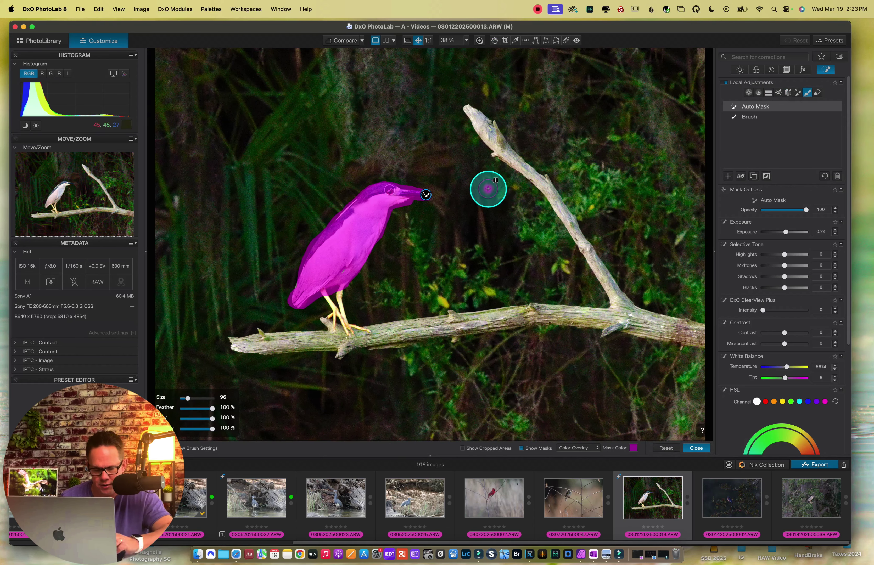
scroll(491, 201, up, 5)
scroll(490, 201, up, 4)
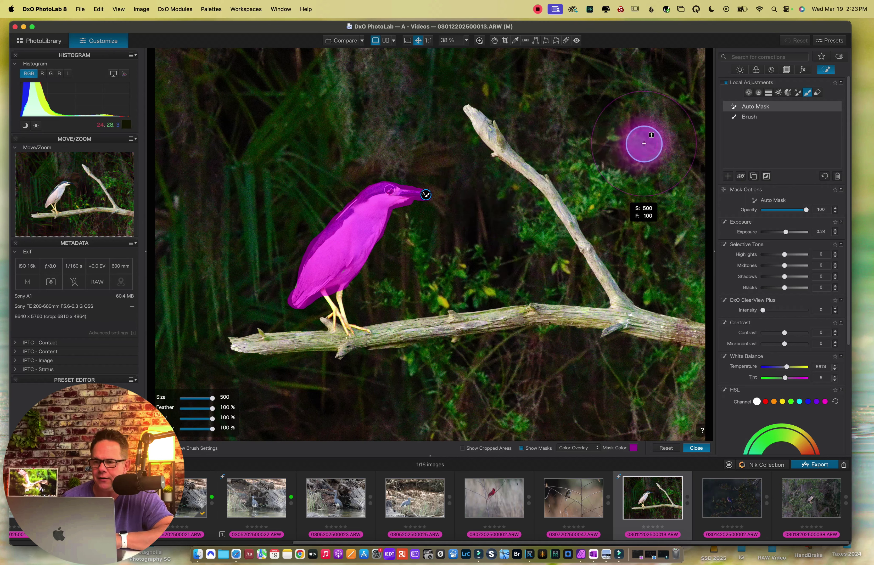
mouse_move(669, 156)
mouse_down()
mouse_move(628, 128)
mouse_move(464, 89)
mouse_move(688, 112)
mouse_move(630, 55)
mouse_move(406, 66)
mouse_move(162, 146)
mouse_move(193, 119)
mouse_move(242, 27)
mouse_move(209, 75)
mouse_move(220, 123)
mouse_move(175, 312)
mouse_move(287, 456)
mouse_move(106, 356)
mouse_move(187, 341)
mouse_move(180, 380)
mouse_move(587, 457)
mouse_move(518, 489)
mouse_move(733, 345)
mouse_move(687, 335)
mouse_move(602, 419)
mouse_move(696, 179)
mouse_move(713, 241)
mouse_move(682, 364)
mouse_up()
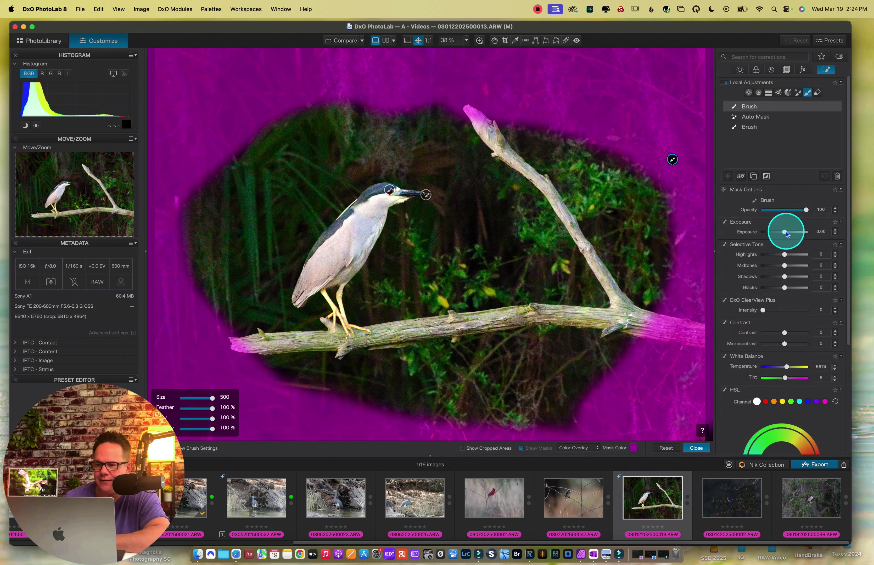
drag(785, 232, 785, 237)
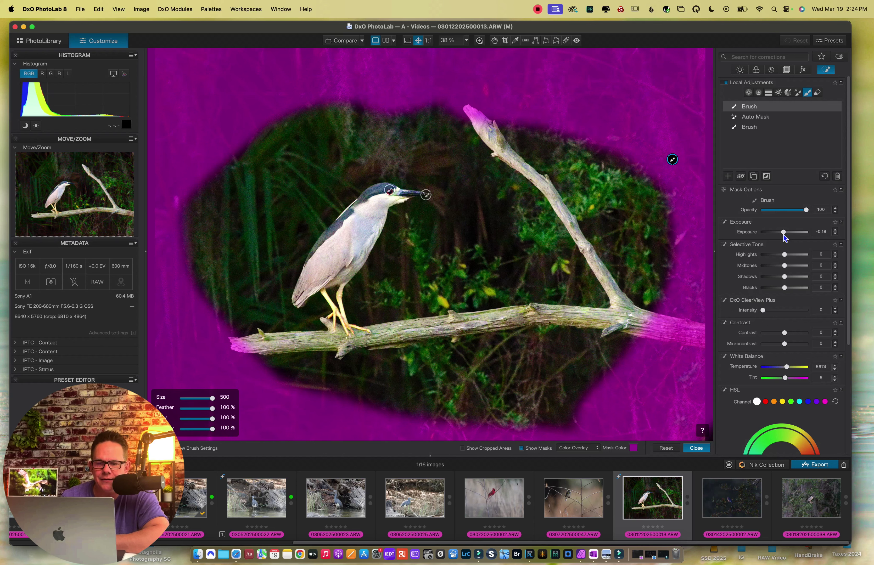
click(782, 232)
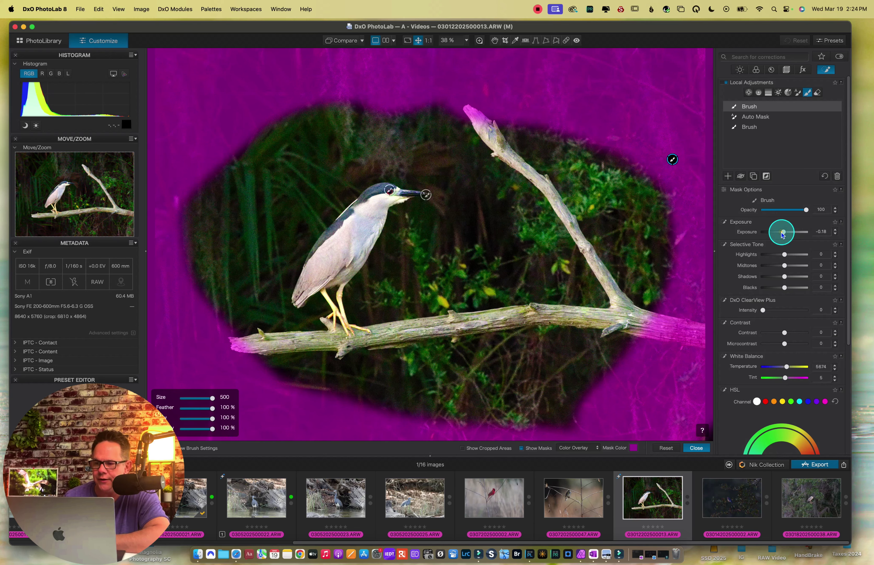
drag(782, 233, 781, 233)
- Paint a separate brush mask as a ring around the heron, inside the outer-edge mask, and lower its exposure
click(726, 176)
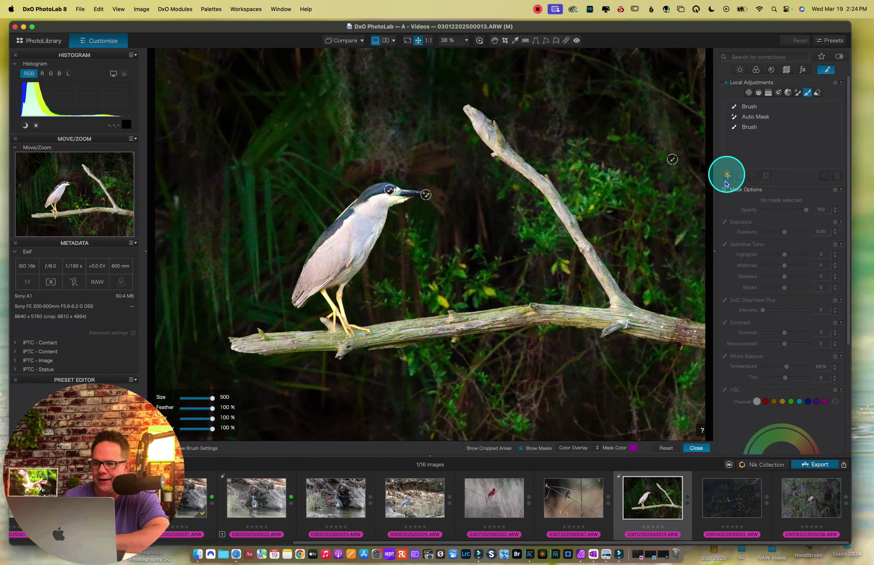
mouse_move(515, 163)
mouse_down()
mouse_move(406, 127)
mouse_move(306, 143)
mouse_move(233, 243)
mouse_move(237, 309)
mouse_move(284, 380)
mouse_move(403, 386)
mouse_move(549, 350)
mouse_move(622, 315)
mouse_move(593, 188)
mouse_move(529, 147)
mouse_up()
click(783, 270)
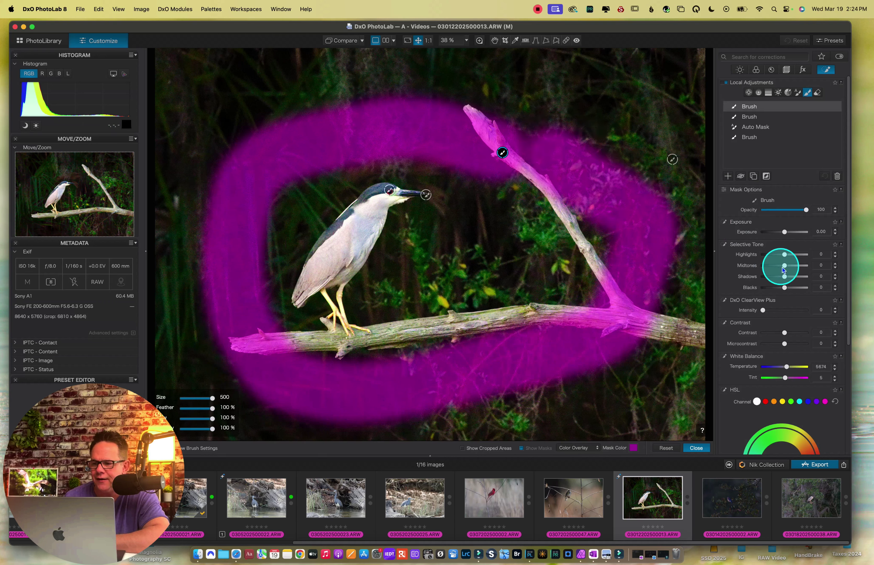
drag(782, 232, 782, 232)
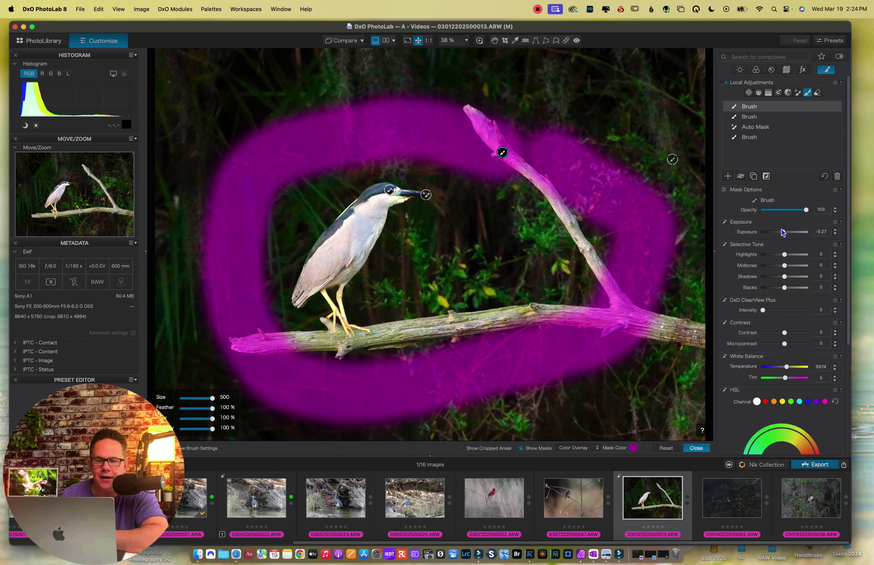
drag(783, 231, 781, 232)
- Delete both background brush masks
click(837, 177)
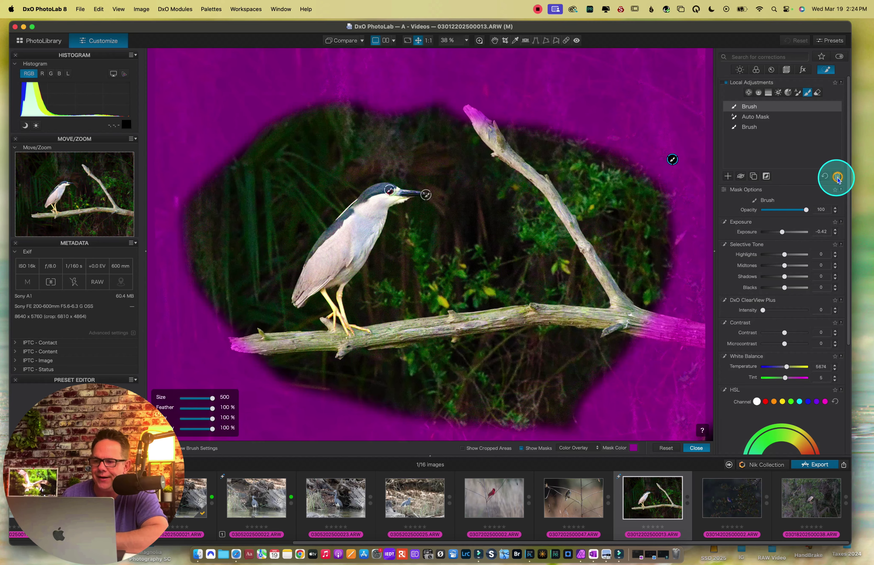
click(837, 176)
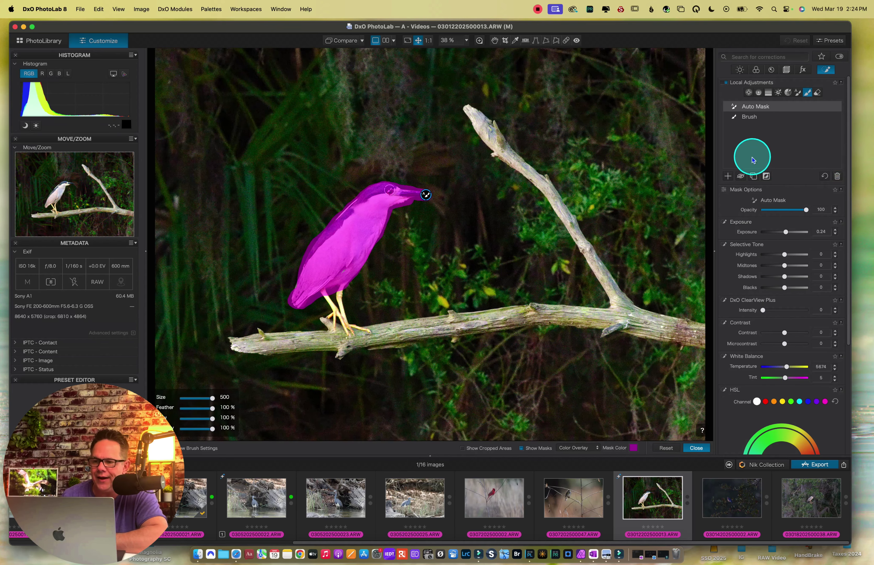
- Place a control point on the heron's chest, invert it to affect the background, and set its exposure to -0.51
click(749, 94)
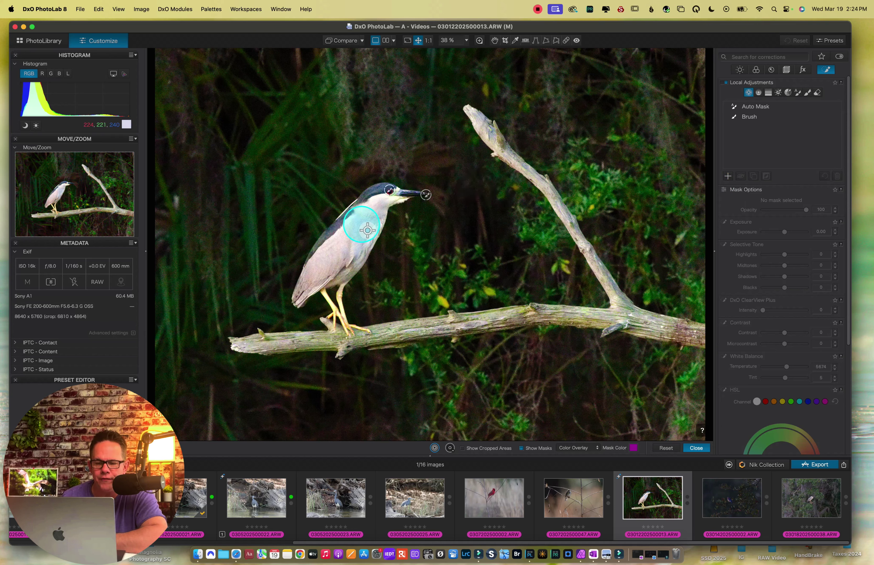
click(361, 224)
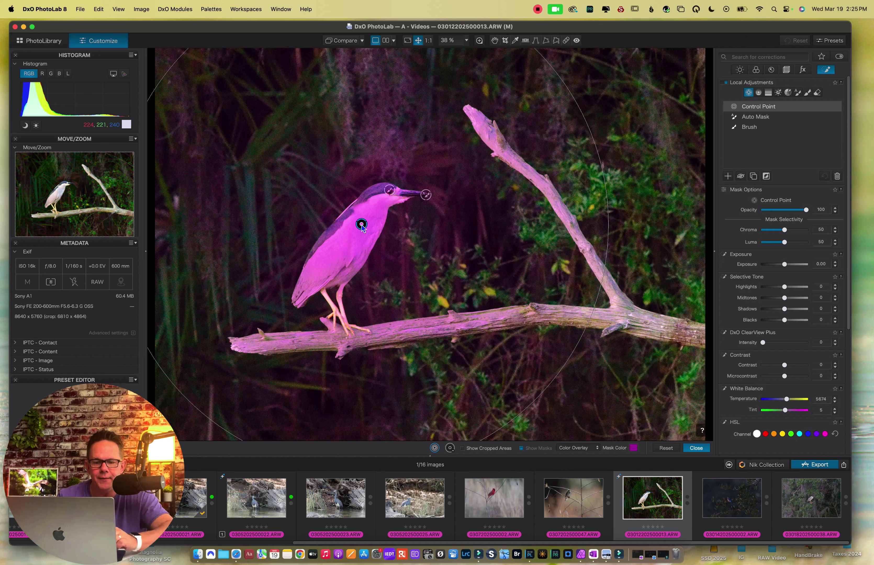
click(361, 224)
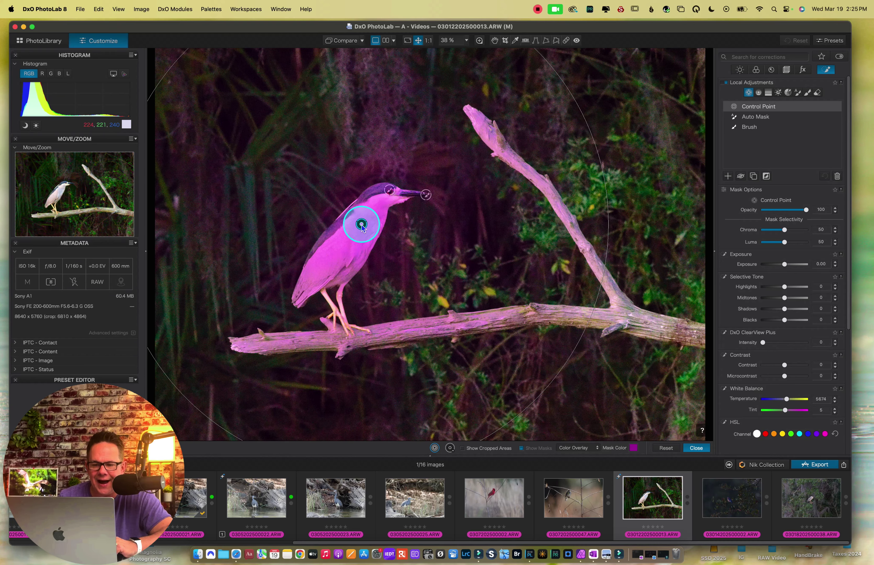
key(alt)
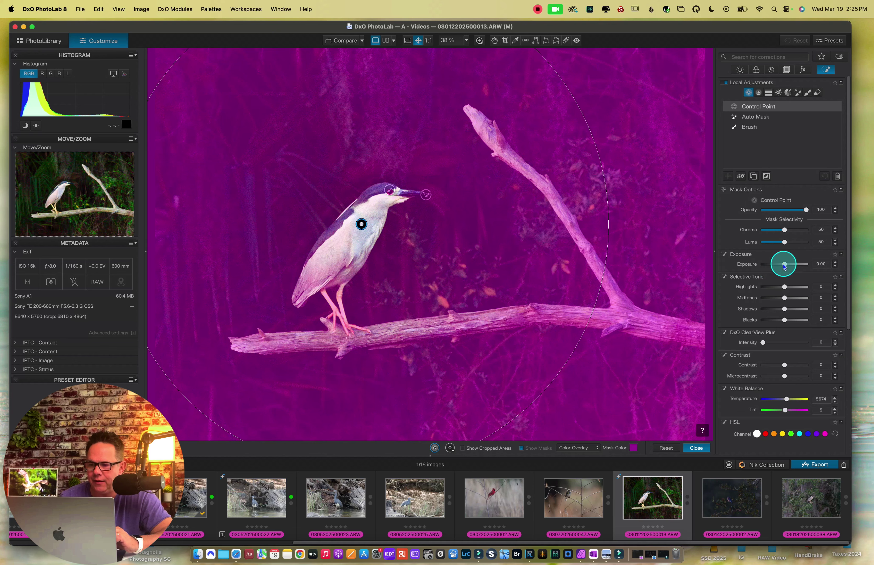
drag(783, 268, 781, 268)
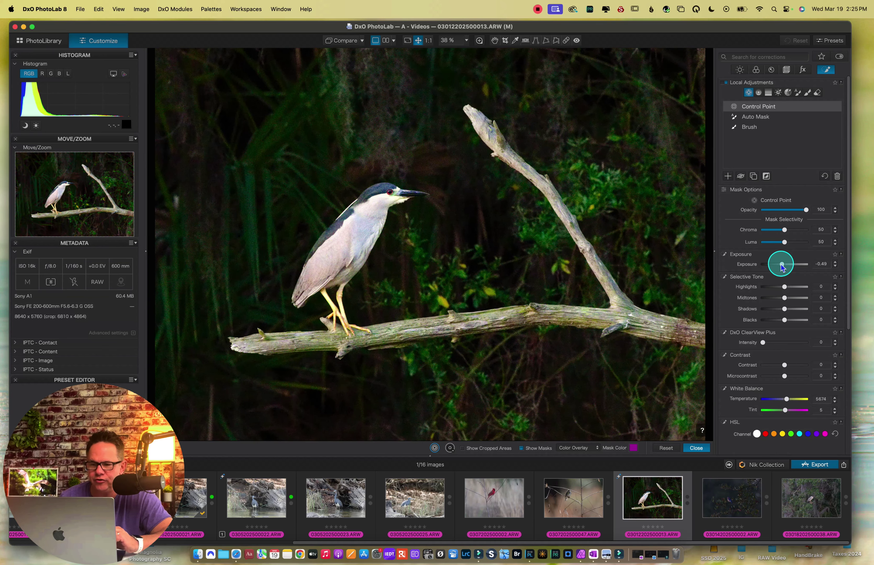
drag(781, 265, 779, 265)
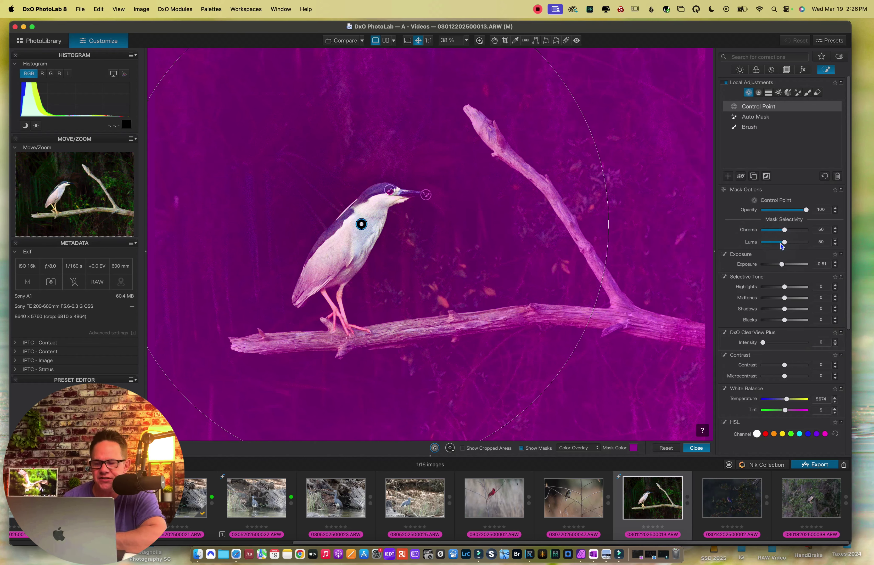
- Set the control point's mask selectivity to Chroma 32 and Luma 14 and display the mask in Black & White
click(784, 230)
mouse_move(787, 232)
mouse_down()
mouse_move(767, 245)
mouse_move(776, 233)
mouse_up()
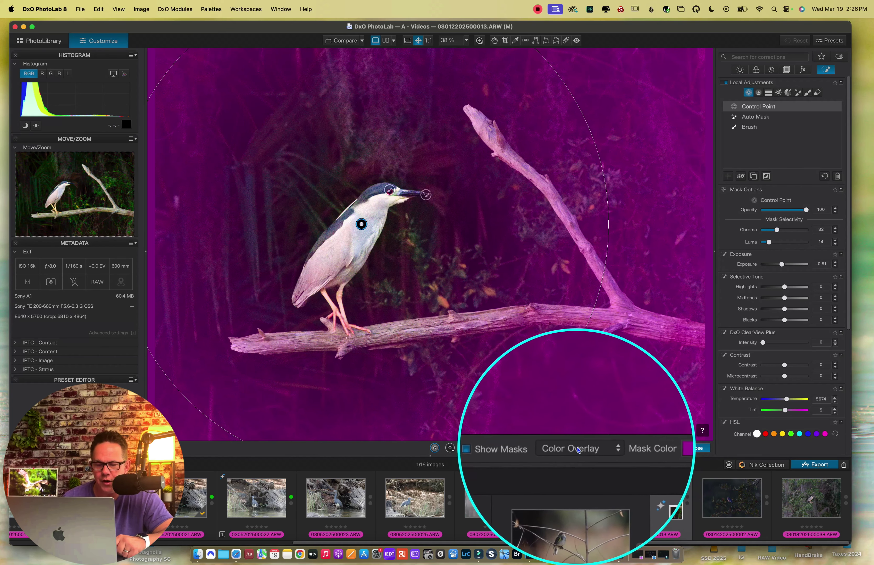
click(595, 451)
click(582, 457)
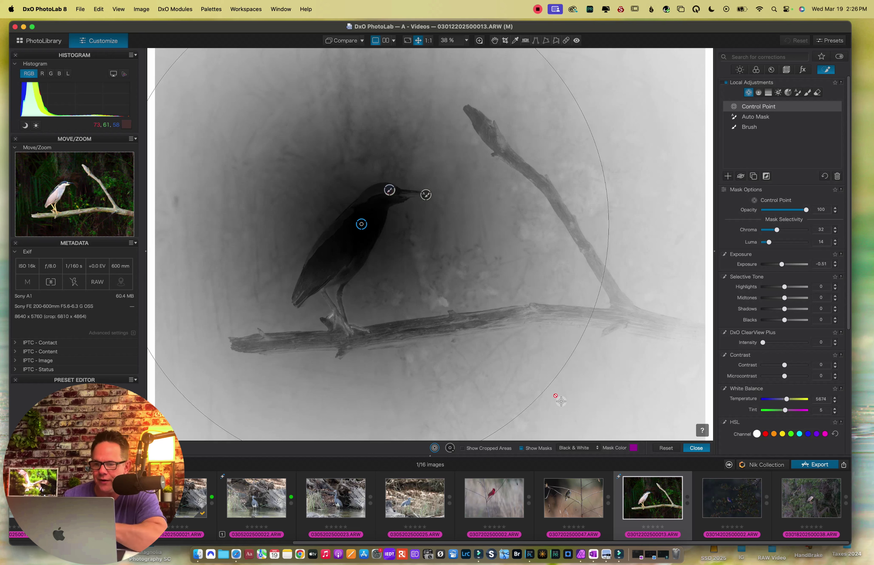
- Set the control point's selectivity to Chroma 40 and Luma 22, and close mask editing with the display back on Color Overlay
mouse_move(769, 246)
mouse_down()
mouse_move(797, 243)
mouse_move(773, 246)
mouse_move(779, 231)
mouse_up()
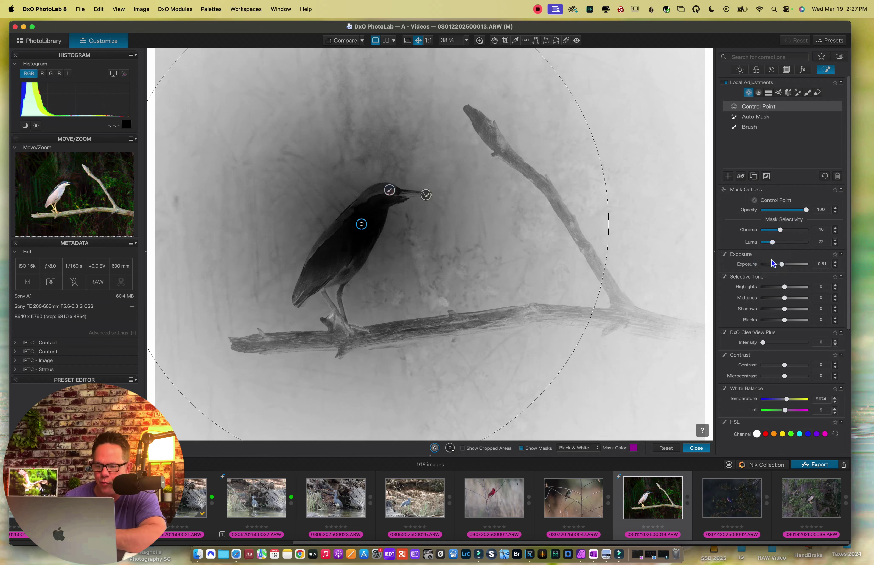
click(587, 448)
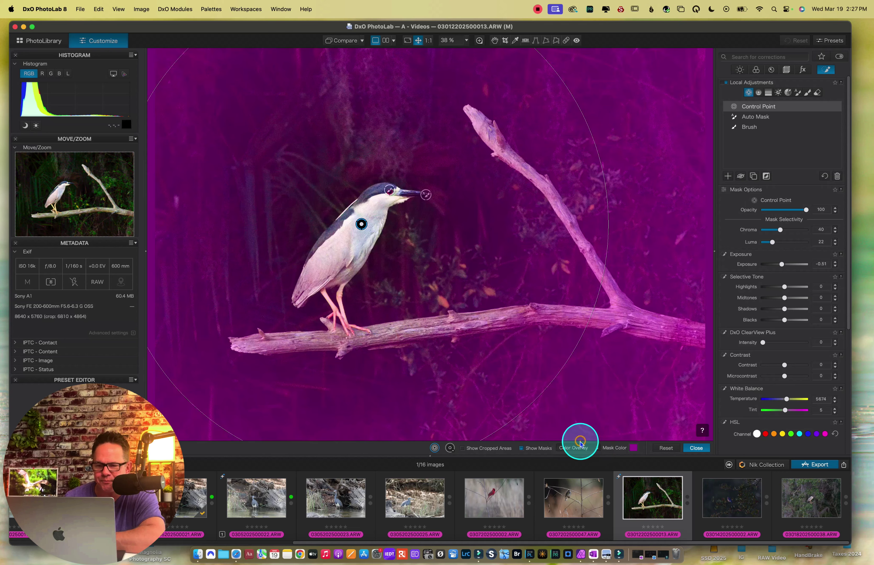
click(574, 439)
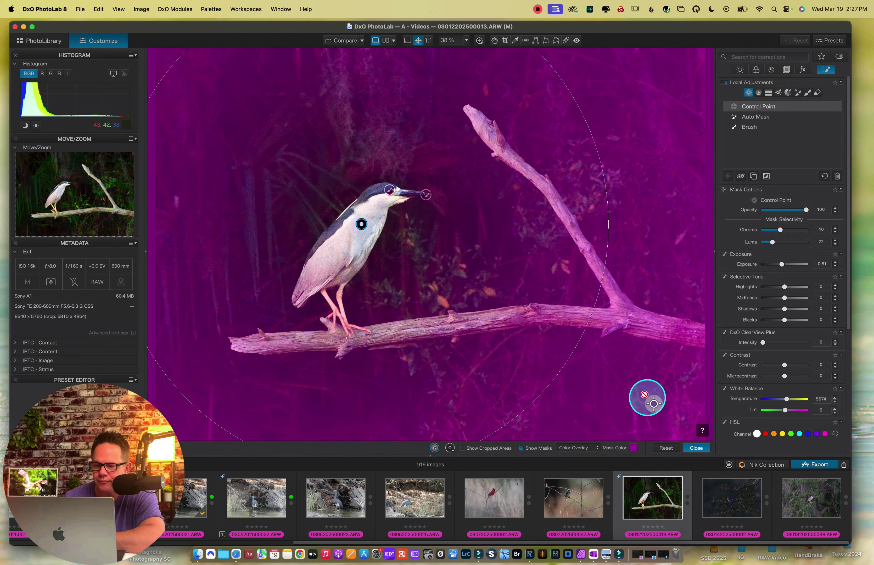
click(697, 448)
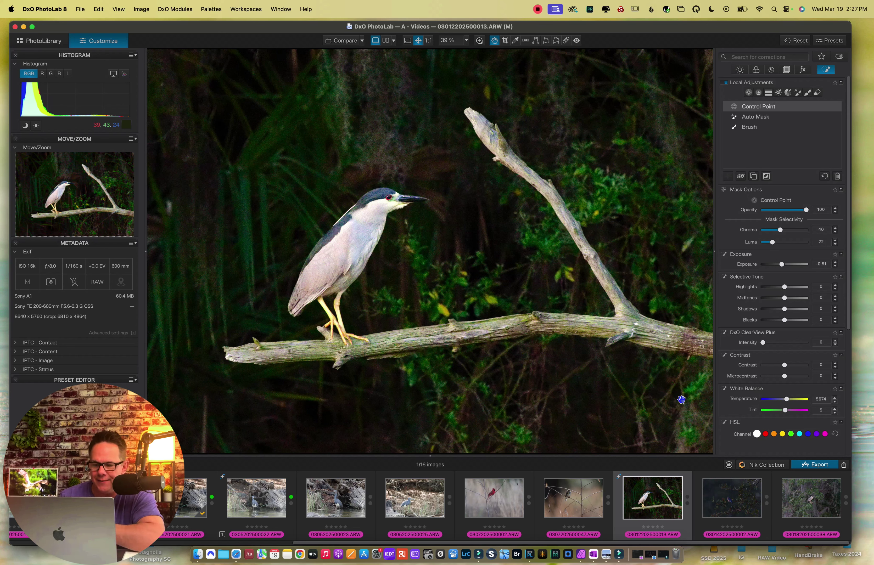
- Export the heron photo to disk as a JPEG using the Magnolia Facebook export option
right_click(657, 482)
click(674, 373)
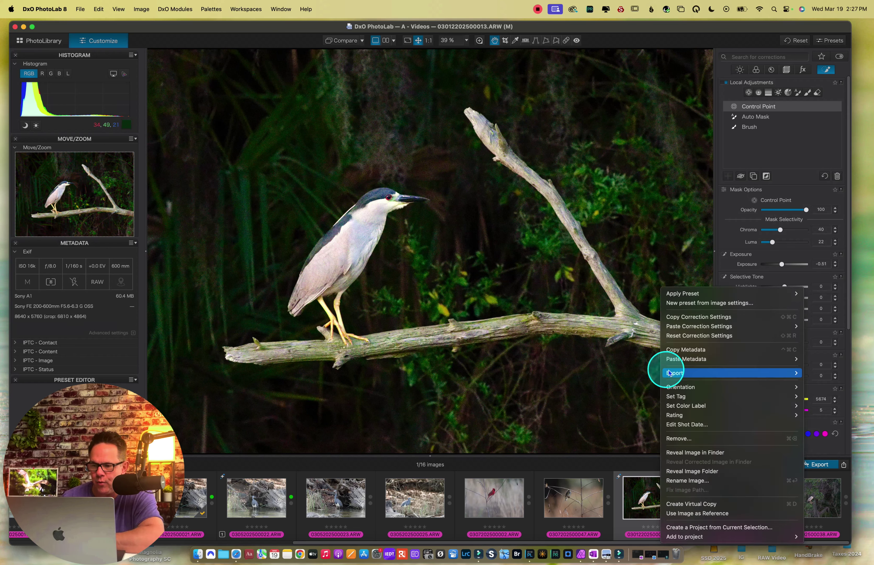
click(616, 375)
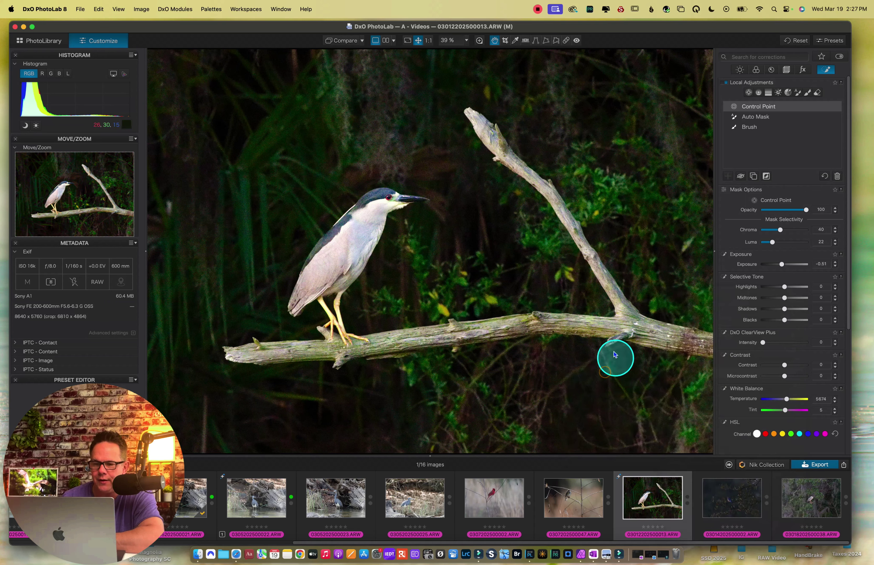
click(354, 253)
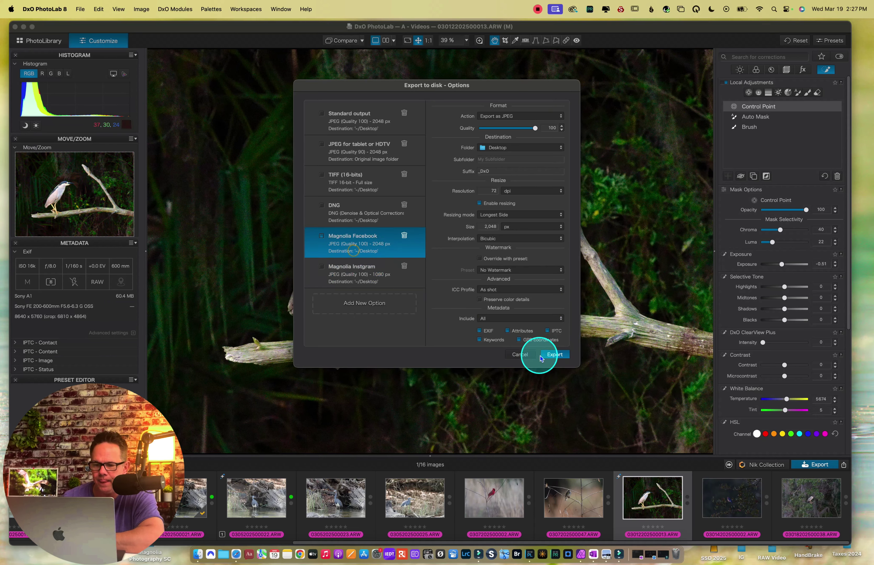
click(550, 354)
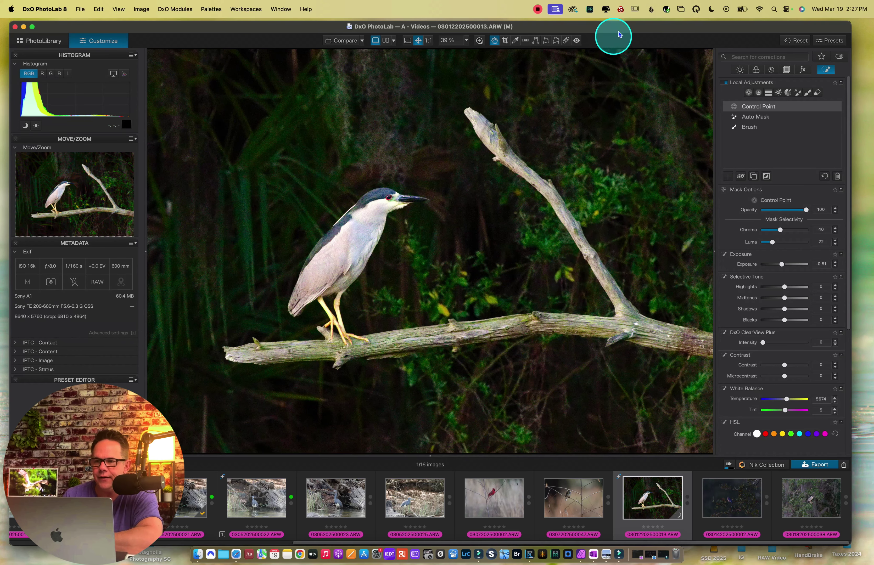
drag(620, 27, 611, 27)
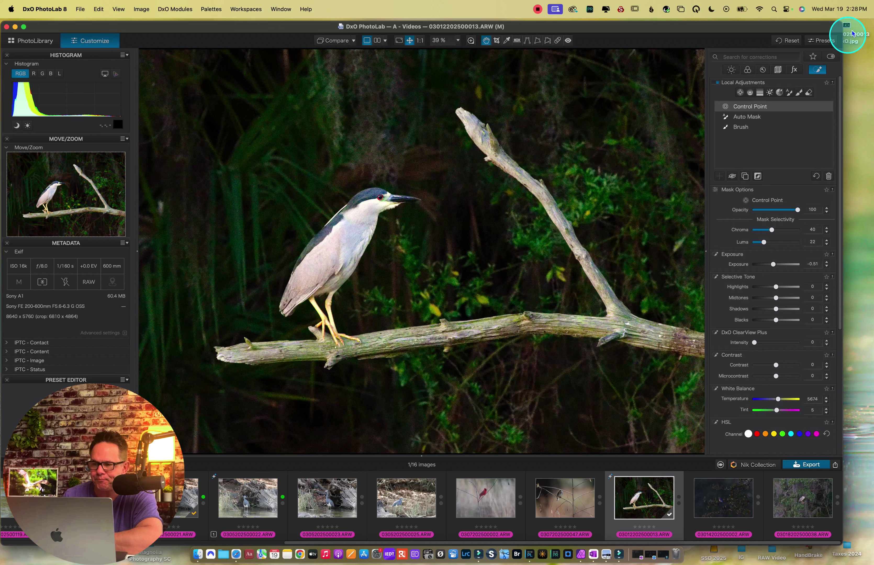
double_click(848, 37)
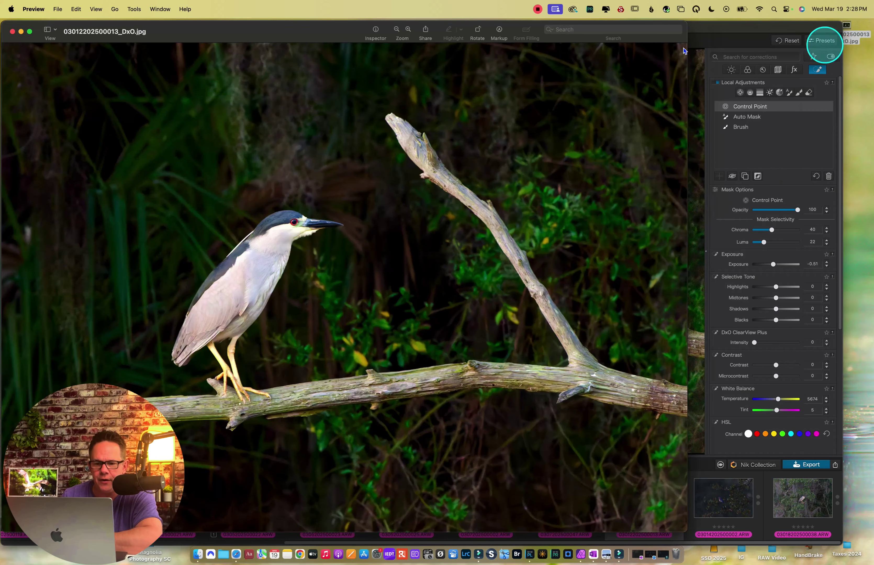
drag(312, 29, 357, 26)
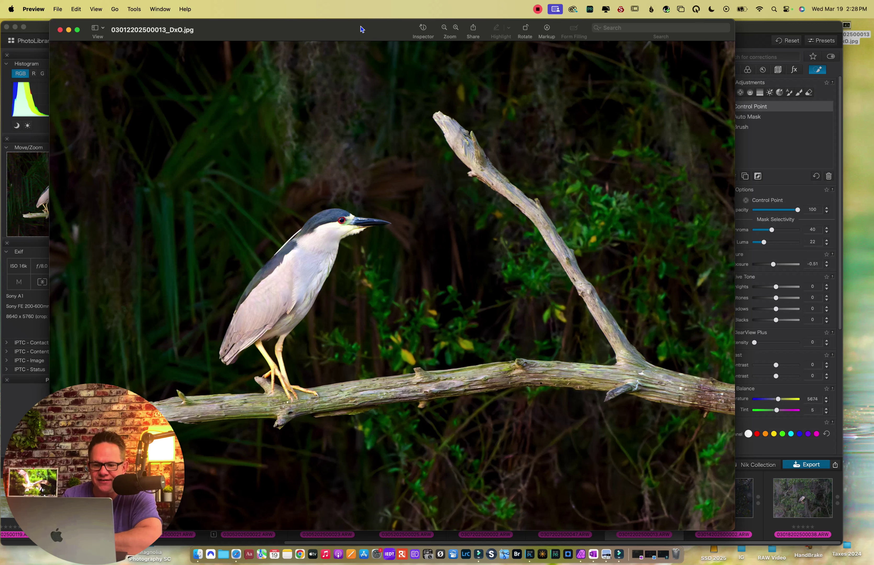
click(60, 30)
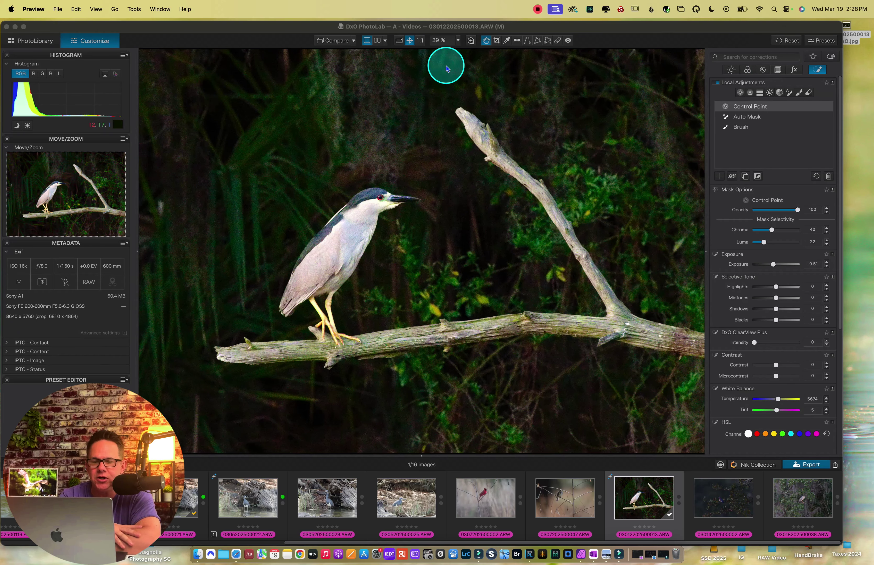